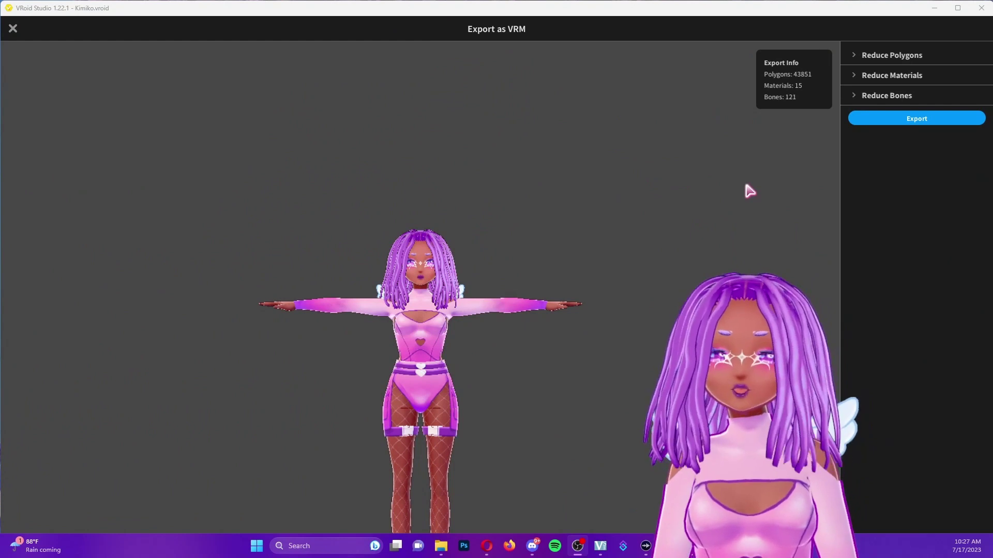
Uncheck Delete Transparent Meshes and Combine Hair Mesh in the VRoid export options.
{"action": "left_click", "coordinate": [857, 55]}
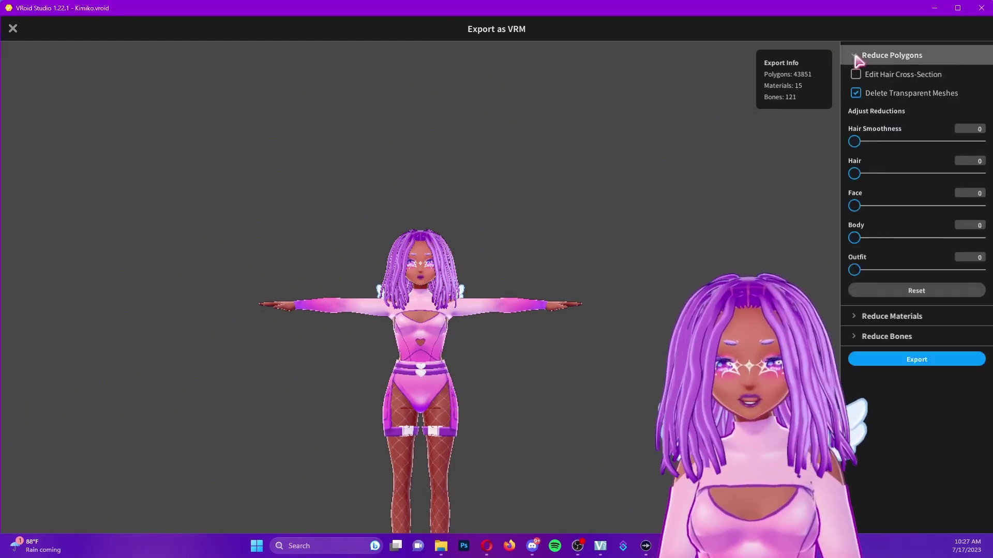
{"action": "left_click", "coordinate": [856, 93]}
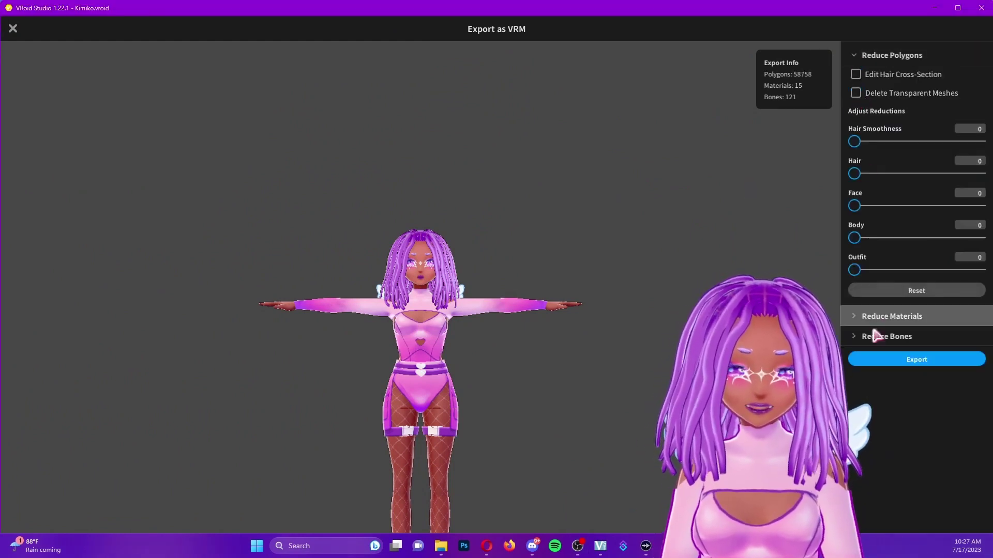
{"action": "left_click", "coordinate": [858, 316]}
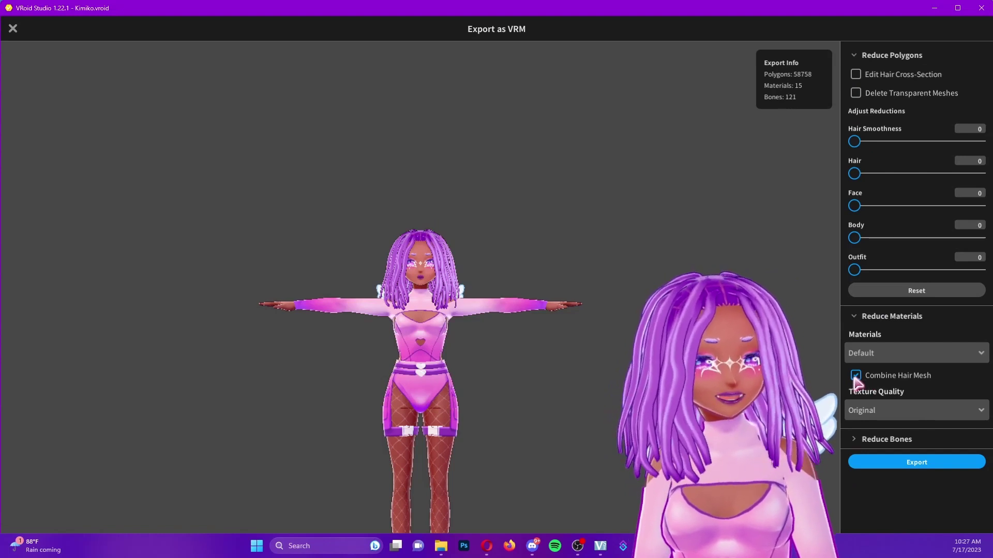
{"action": "left_click", "coordinate": [856, 376]}
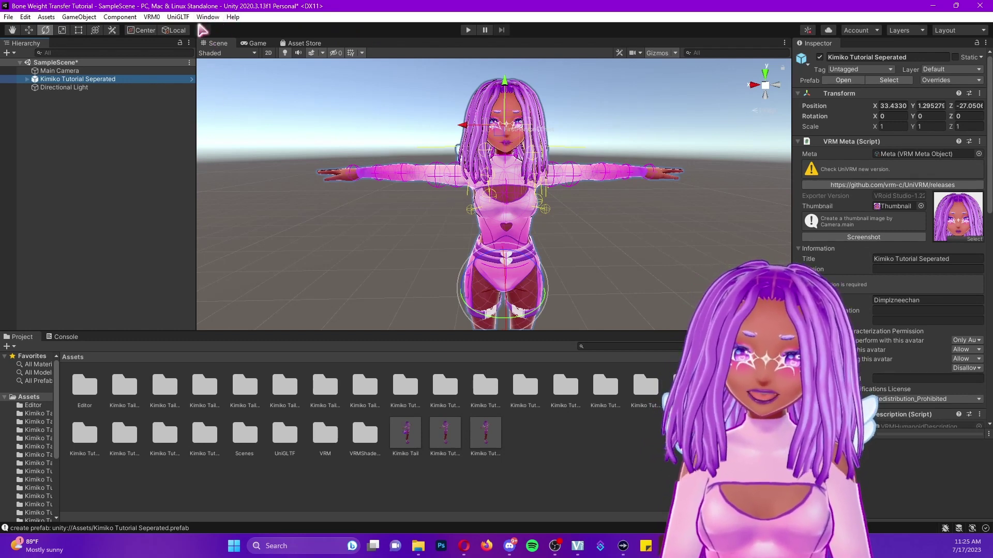
Open Unity's Window menu while the Kimiko Tutorial Seperated model is in SampleScene.
{"action": "left_click", "coordinate": [208, 17]}
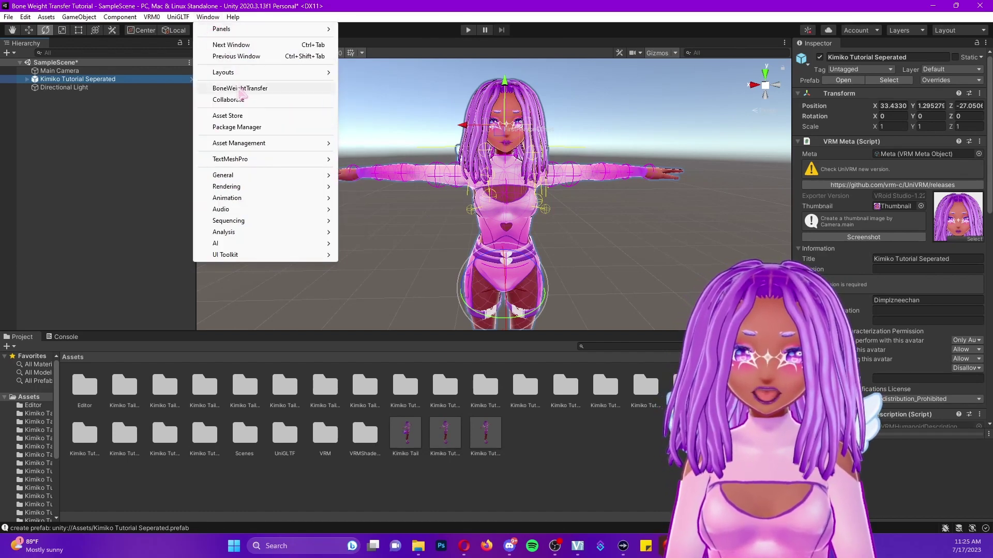
Open the BoneWeightTransfer window and move it to the left, clear of the model.
{"action": "left_click", "coordinate": [241, 89]}
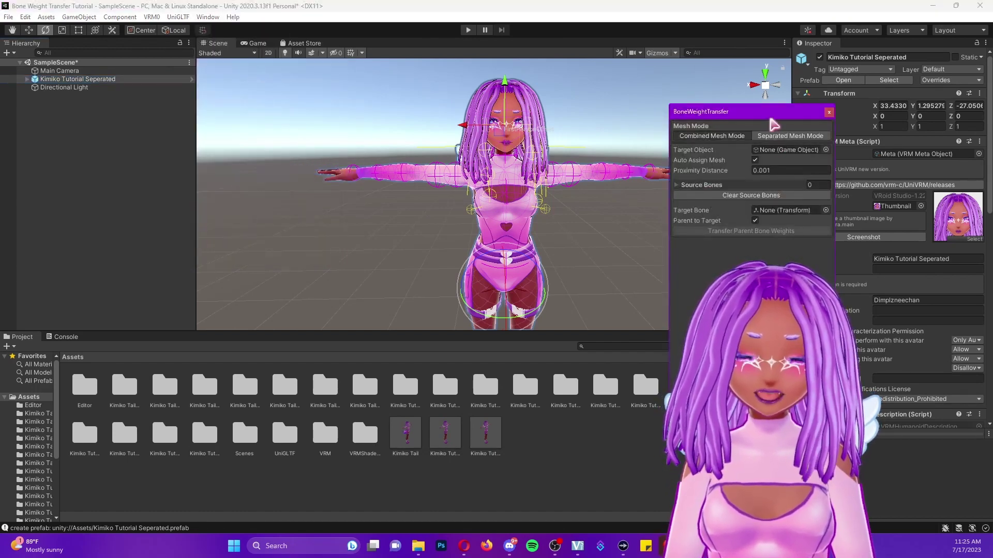
{"action": "left_click_drag", "start_coordinate": [770, 125], "coordinate": [323, 128]}
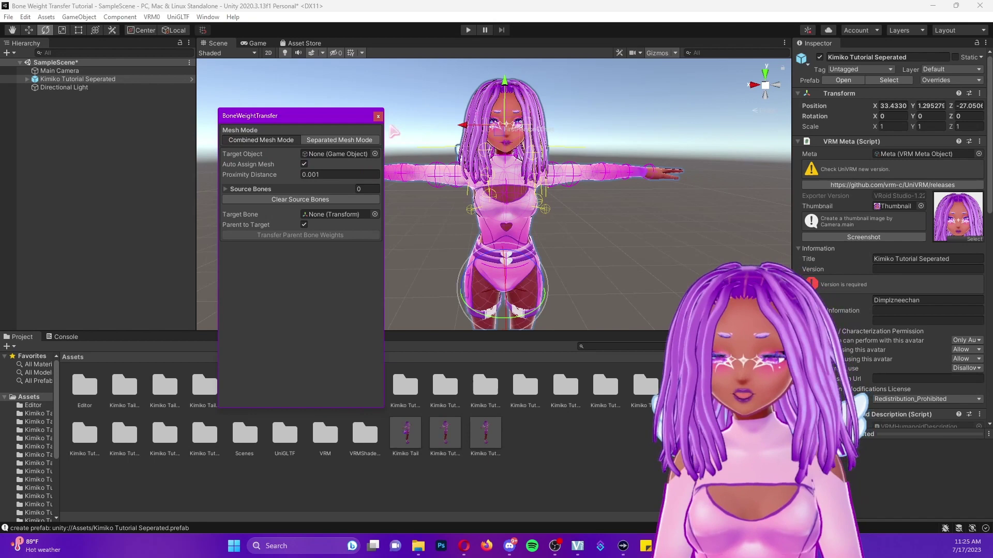
Switch BoneWeightTransfer to Combined Mesh Mode and nudge its window upward.
{"action": "left_click", "coordinate": [269, 140]}
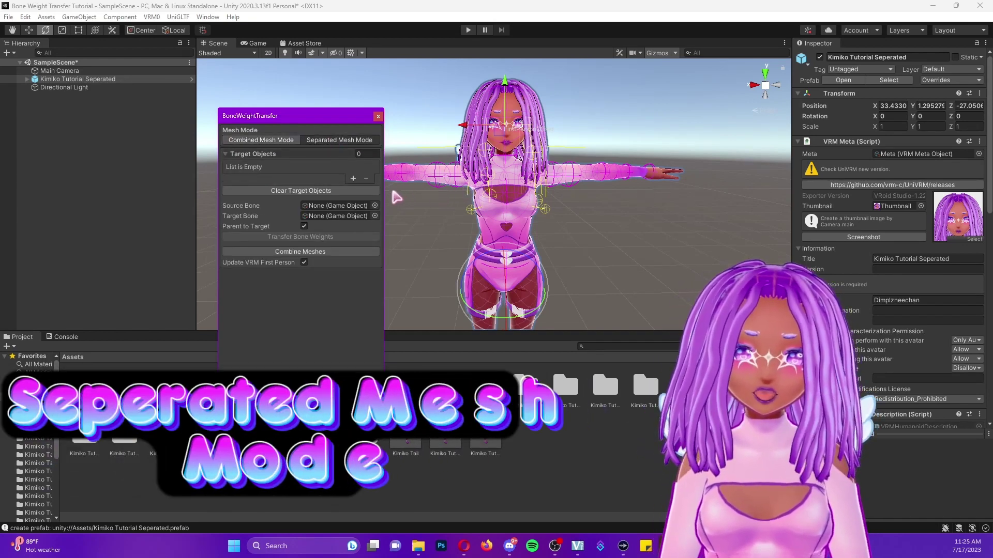
{"action": "left_click_drag", "start_coordinate": [291, 120], "coordinate": [337, 107]}
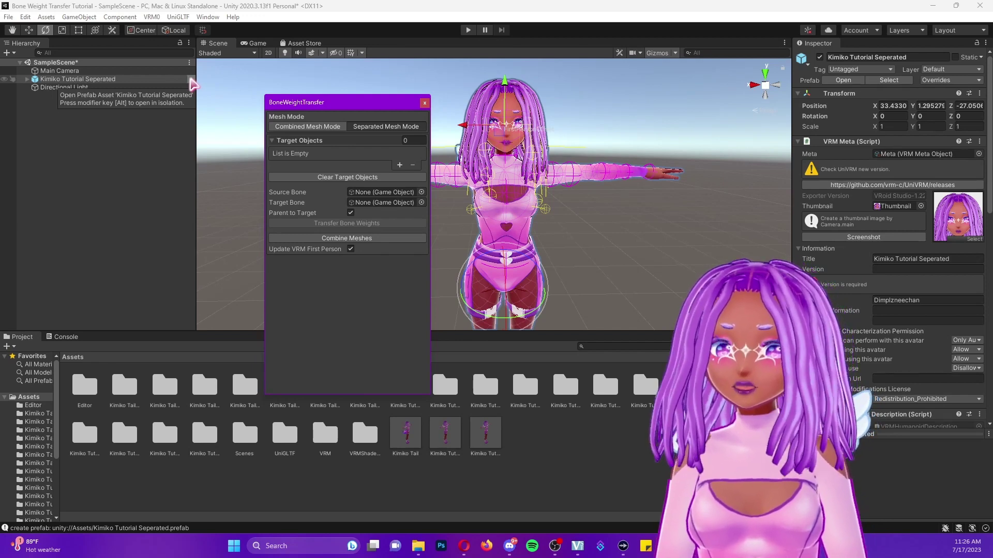
Open the Kimiko Tutorial Seperated prefab, expand Root, and select the J_Bip_C_Head bone.
{"action": "left_click", "coordinate": [193, 84]}
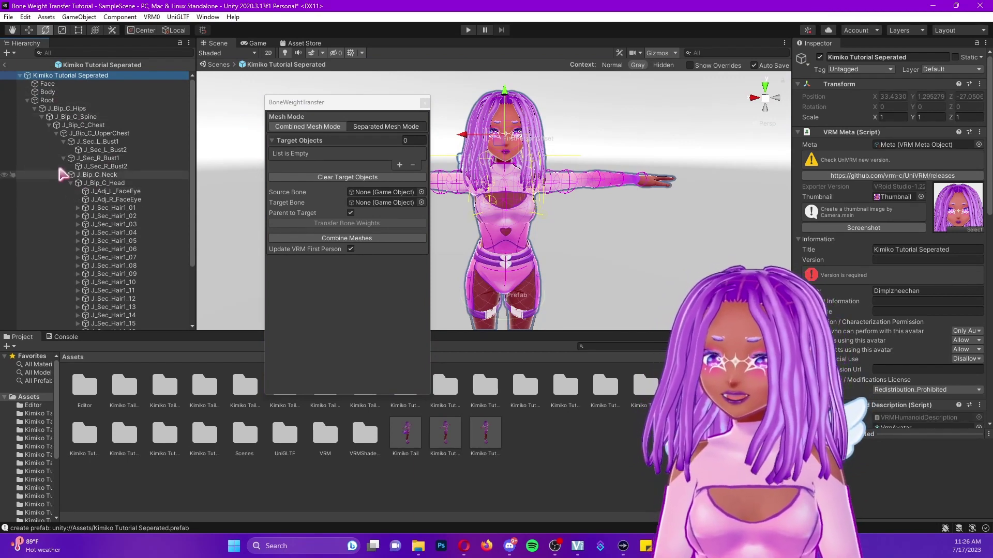
{"action": "left_click", "coordinate": [27, 100]}
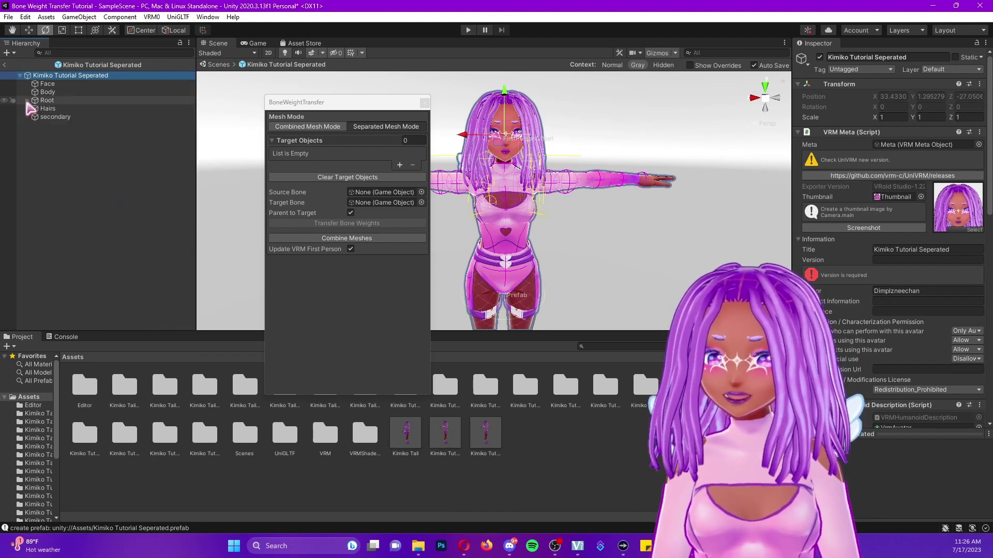
{"action": "left_click", "coordinate": [27, 101]}
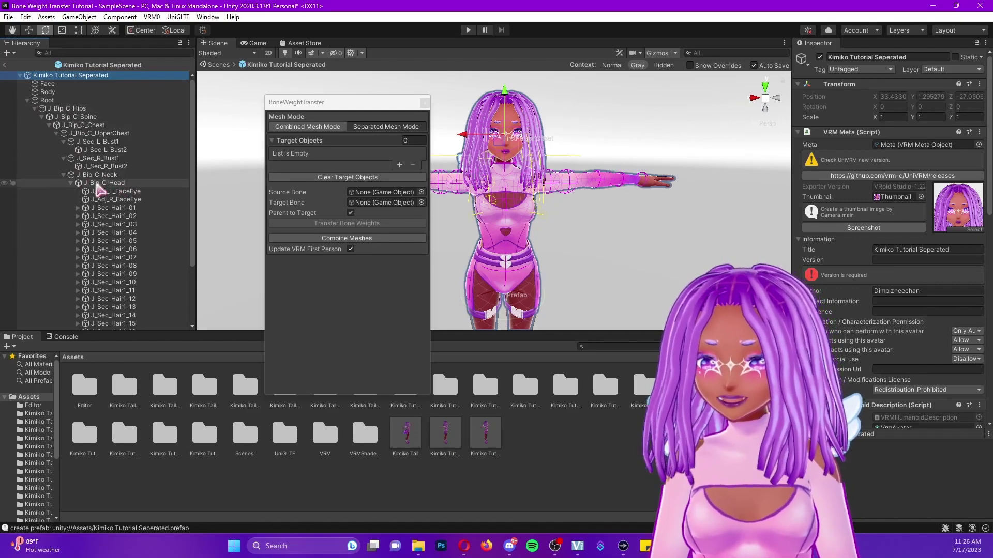
{"action": "left_click", "coordinate": [119, 183]}
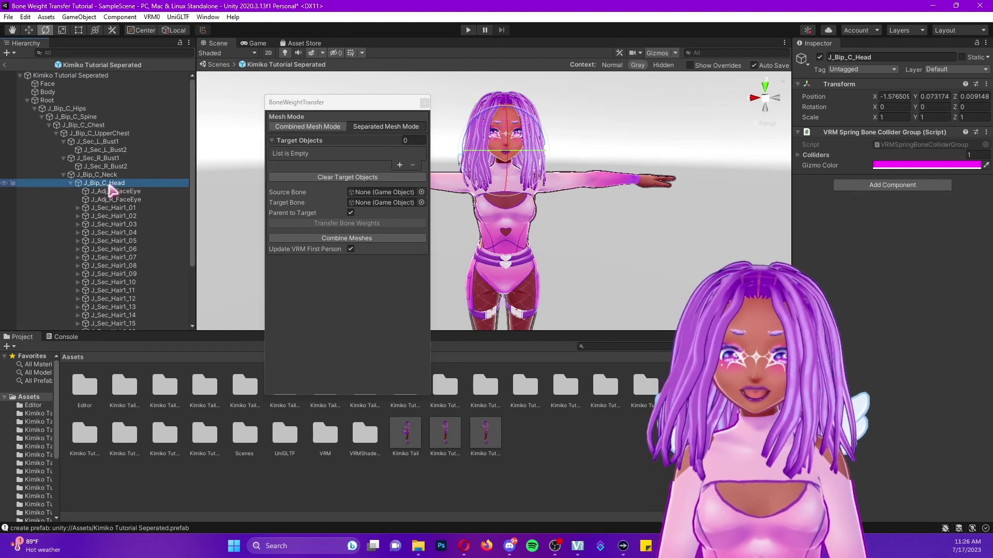
Scroll the Hierarchy and step through the hair meshes up to Hair041, looking for the wings.
{"action": "scroll", "coordinate": [125, 224], "scroll_direction": "down", "scroll_amount": 5}
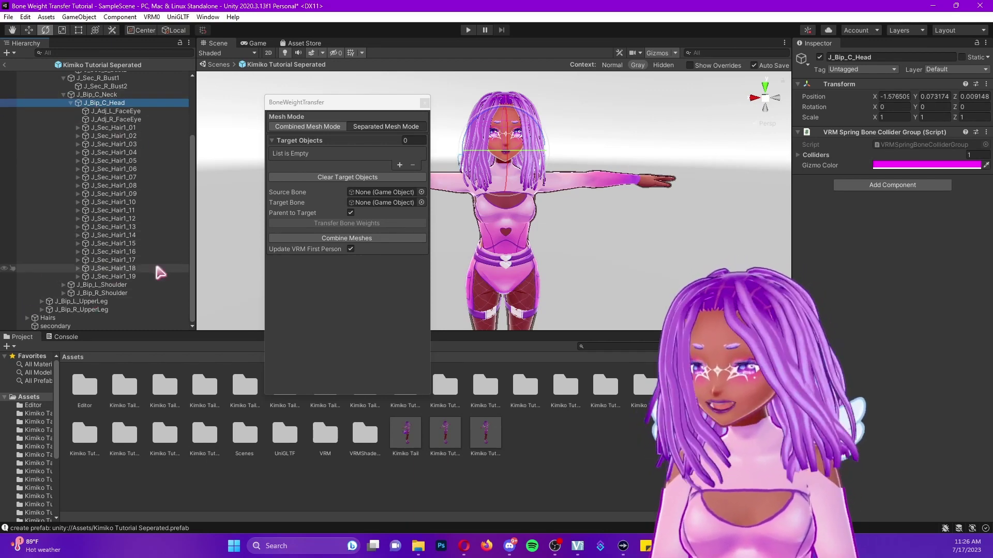
{"action": "scroll", "coordinate": [110, 207], "scroll_direction": "up", "scroll_amount": 5}
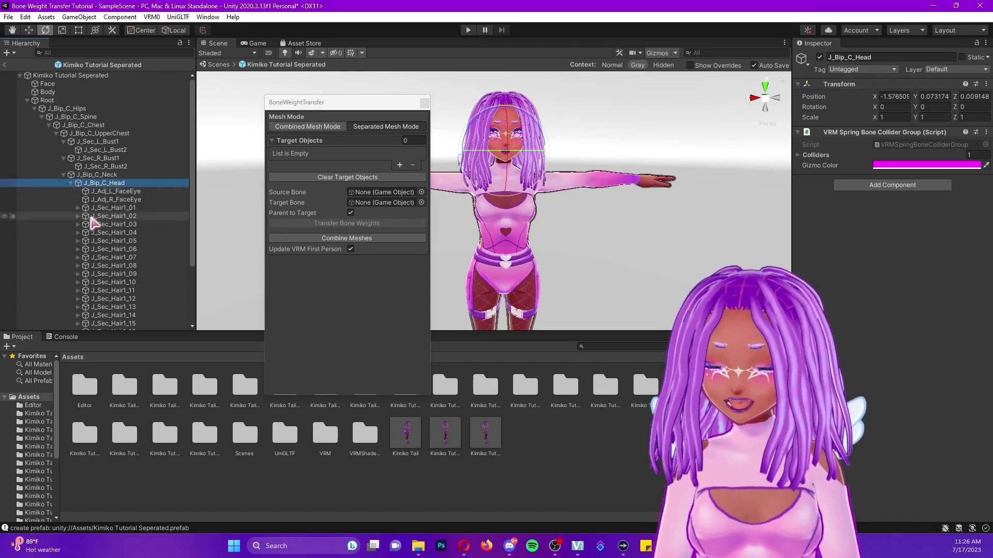
{"action": "scroll", "coordinate": [93, 222], "scroll_direction": "down", "scroll_amount": 3}
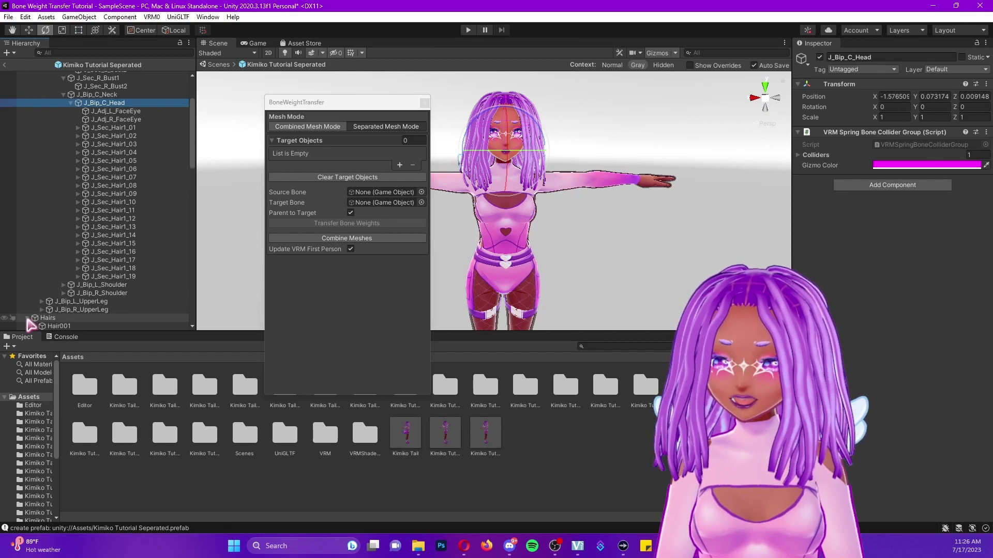
{"action": "scroll", "coordinate": [29, 293], "scroll_direction": "down", "scroll_amount": 1}
{"action": "scroll", "coordinate": [104, 290], "scroll_direction": "down", "scroll_amount": 10}
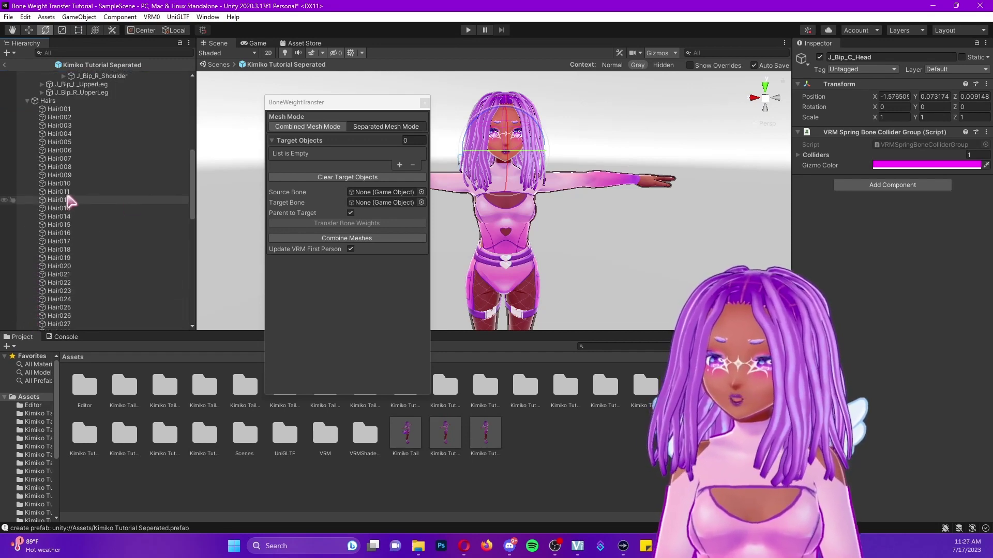
{"action": "scroll", "coordinate": [109, 228], "scroll_direction": "down", "scroll_amount": 8}
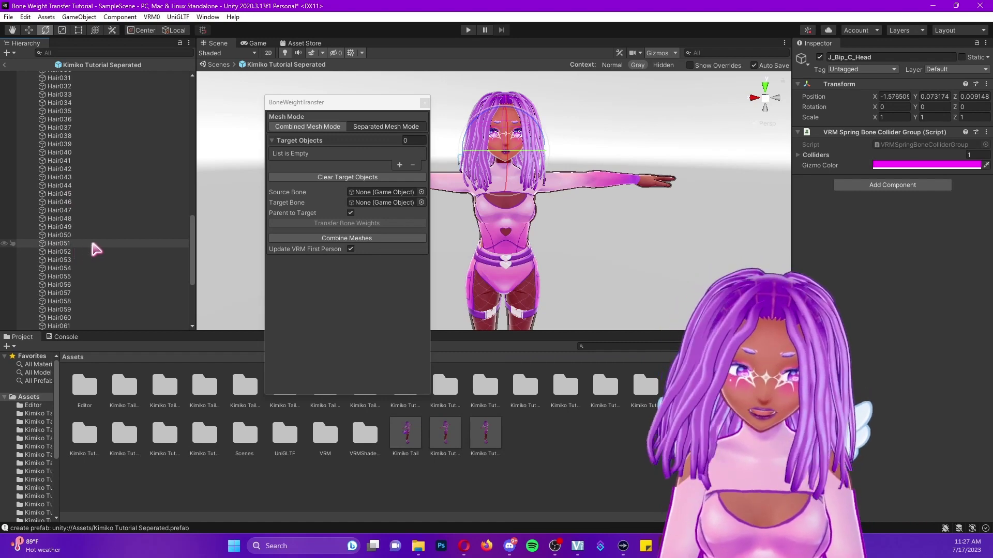
{"action": "scroll", "coordinate": [83, 269], "scroll_direction": "up", "scroll_amount": 5}
{"action": "left_click", "coordinate": [60, 118]}
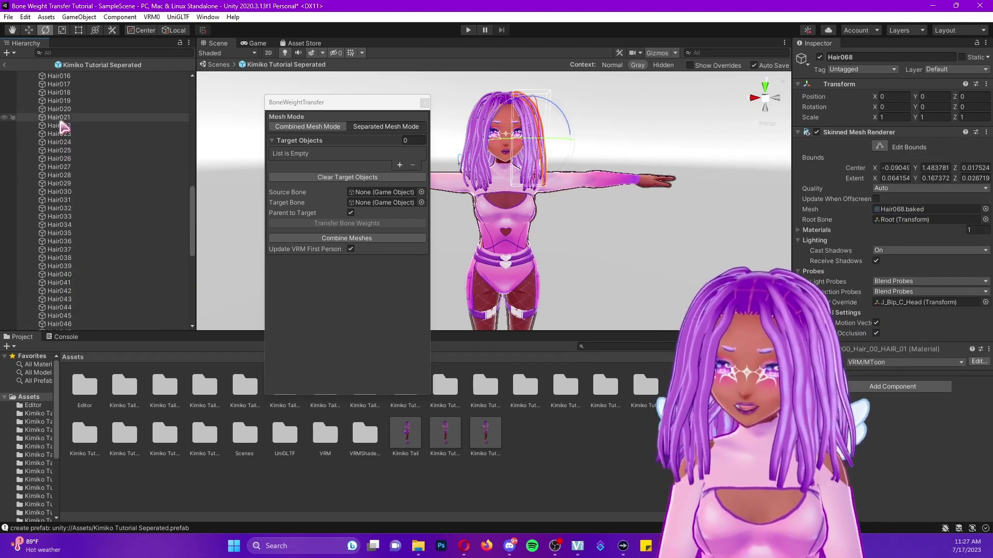
{"action": "left_click", "coordinate": [60, 159]}
{"action": "left_click", "coordinate": [65, 192]}
{"action": "left_click", "coordinate": [64, 250]}
{"action": "left_click", "coordinate": [65, 283]}
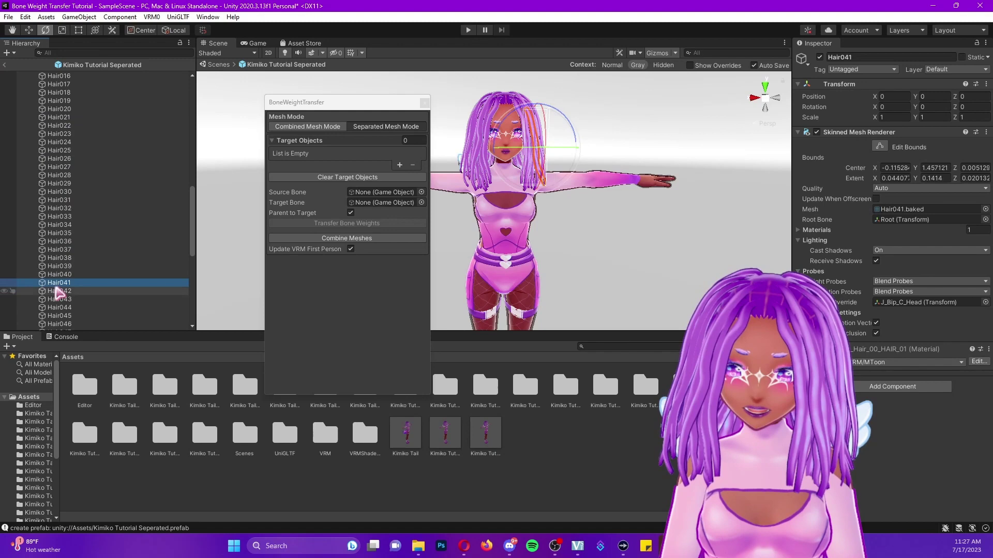
Continue through the hair meshes to Hair050 and orbit to see the model's back.
{"action": "scroll", "coordinate": [65, 236], "scroll_direction": "down", "scroll_amount": 3}
{"action": "left_click", "coordinate": [63, 245]}
{"action": "left_click", "coordinate": [65, 254]}
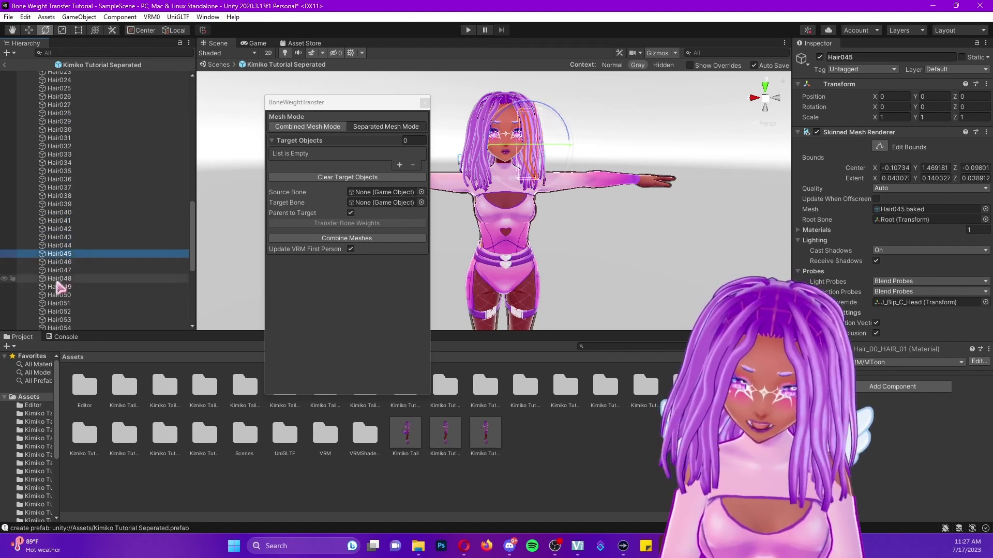
{"action": "left_click", "coordinate": [61, 294]}
{"action": "scroll", "coordinate": [59, 290], "scroll_direction": "down", "scroll_amount": 9}
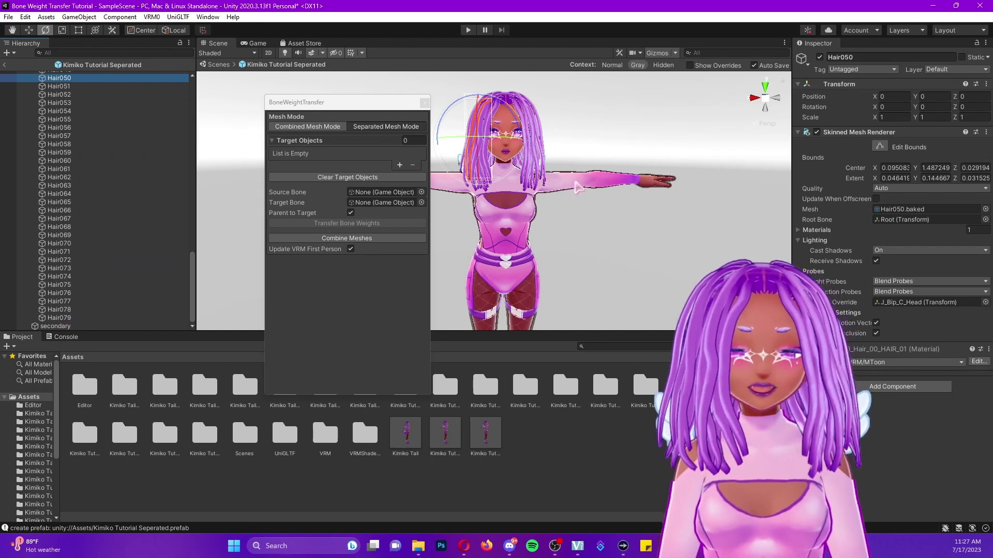
{"action": "left_click_drag", "start_coordinate": [577, 187], "coordinate": [572, 171], "text": "alt"}
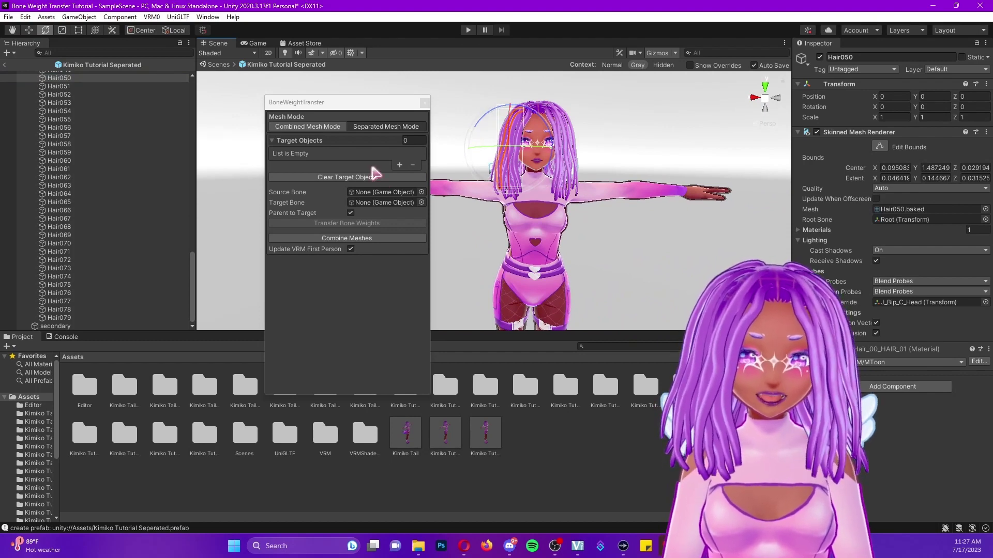
Check Hair074, Hair075 and wing mesh Hair078, then view the secondary object's spring bones.
{"action": "left_click", "coordinate": [70, 276]}
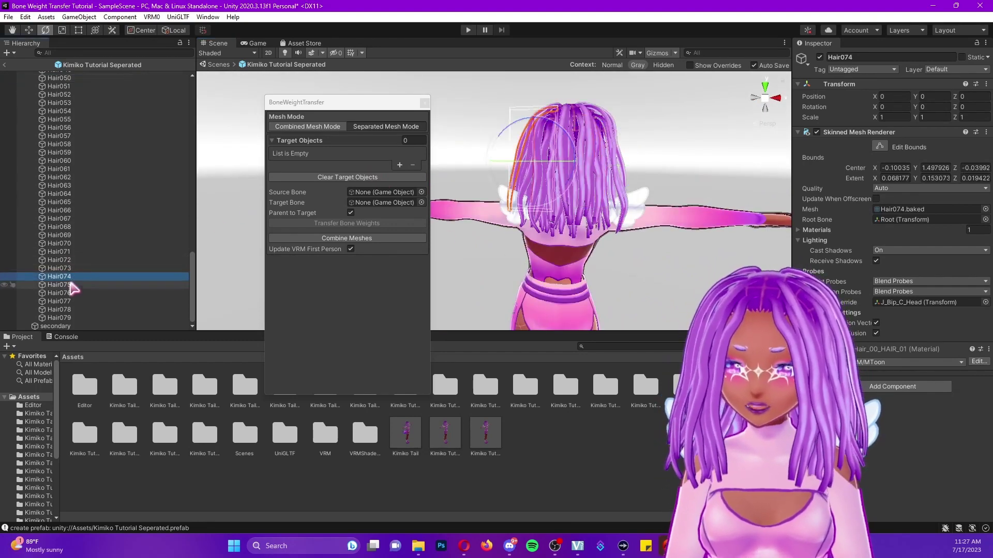
{"action": "left_click", "coordinate": [70, 284]}
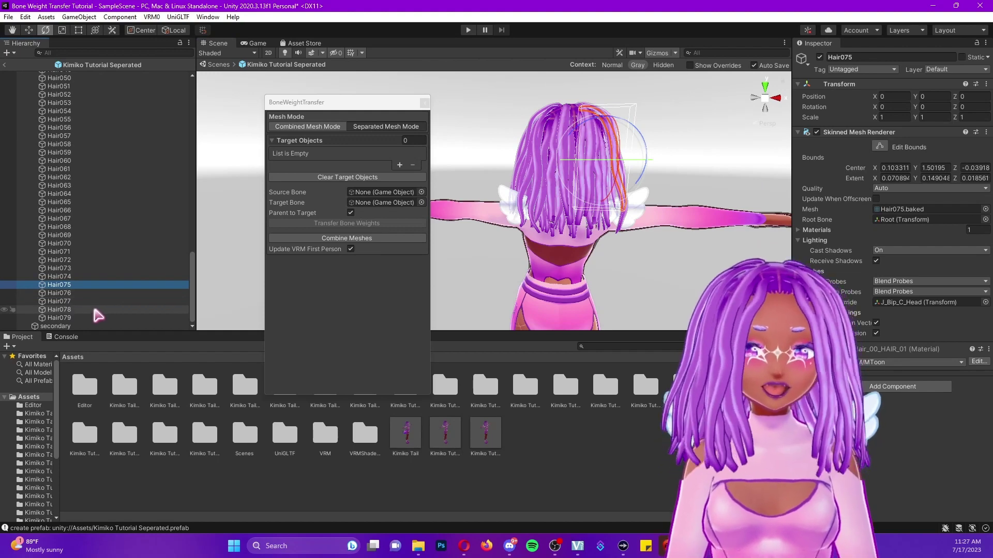
{"action": "left_click", "coordinate": [89, 318]}
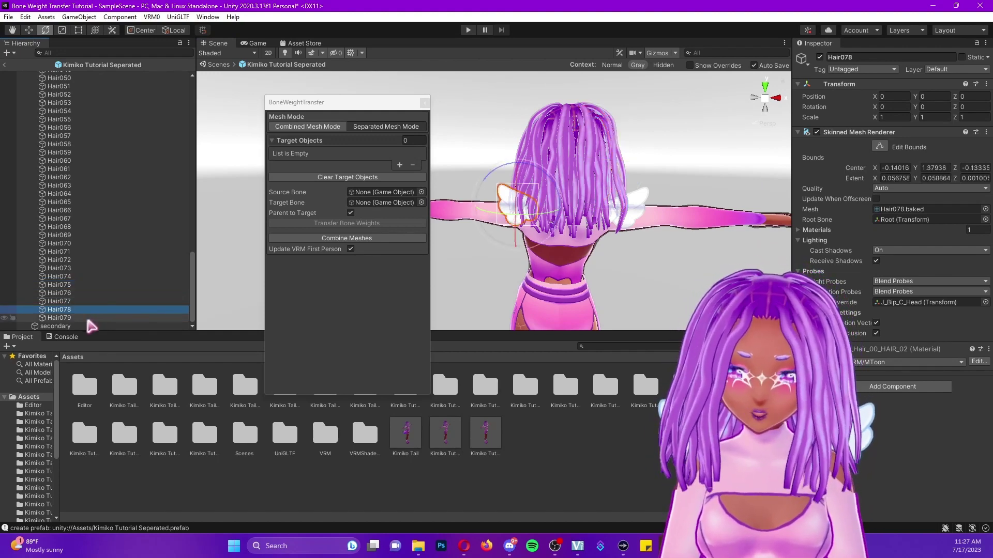
{"action": "left_click", "coordinate": [87, 309]}
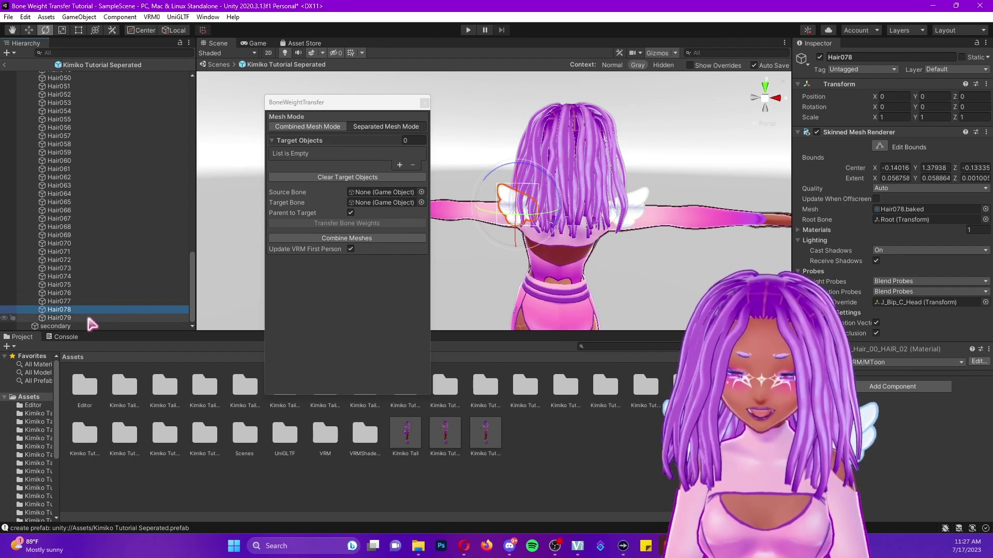
{"action": "key", "text": "Down"}
{"action": "key", "text": "Down"}
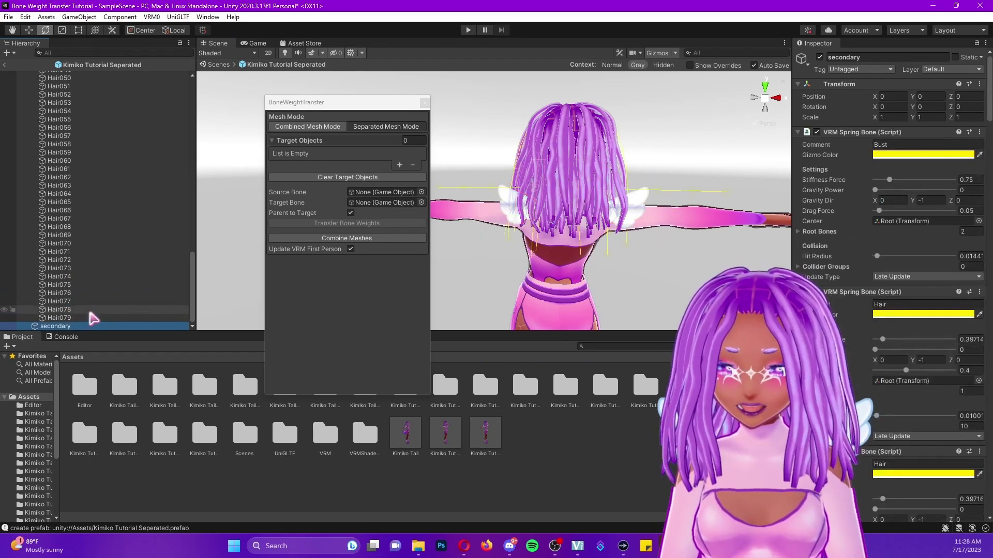
Select Hair078 and Hair079 together and drag them into Target Objects as 2 elements.
{"action": "left_click", "coordinate": [89, 310]}
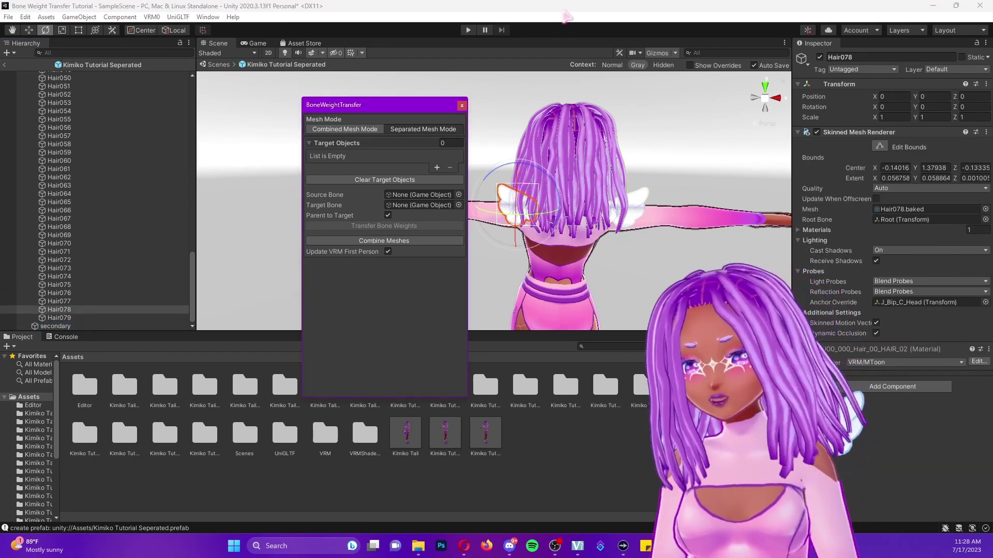
{"action": "left_click", "coordinate": [453, 258]}
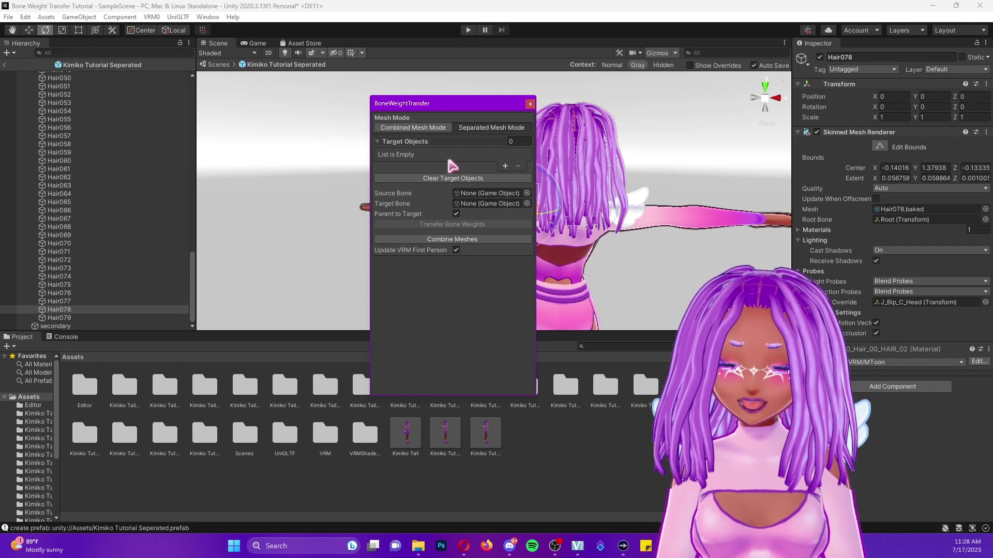
{"action": "left_click", "coordinate": [88, 311]}
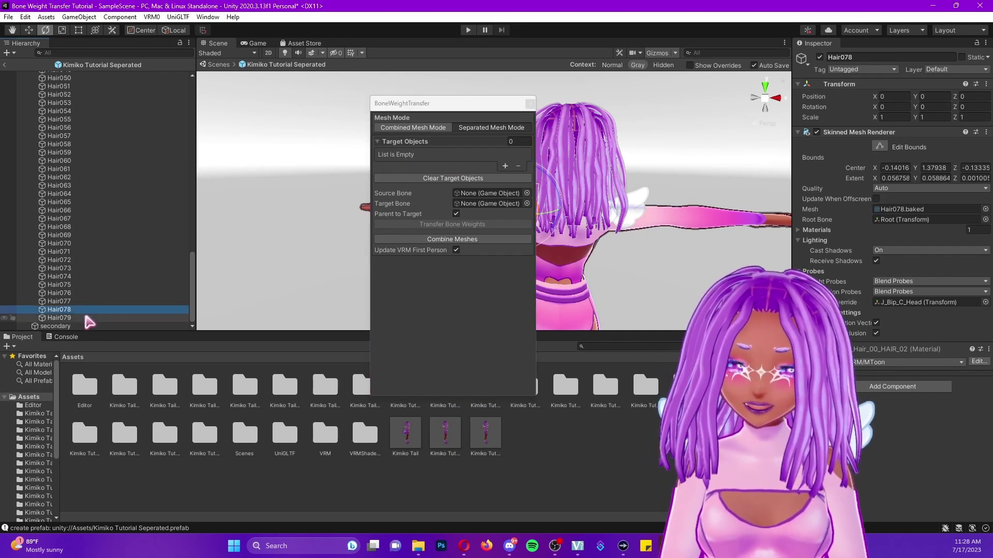
{"action": "left_click_drag", "start_coordinate": [478, 107], "coordinate": [425, 106]}
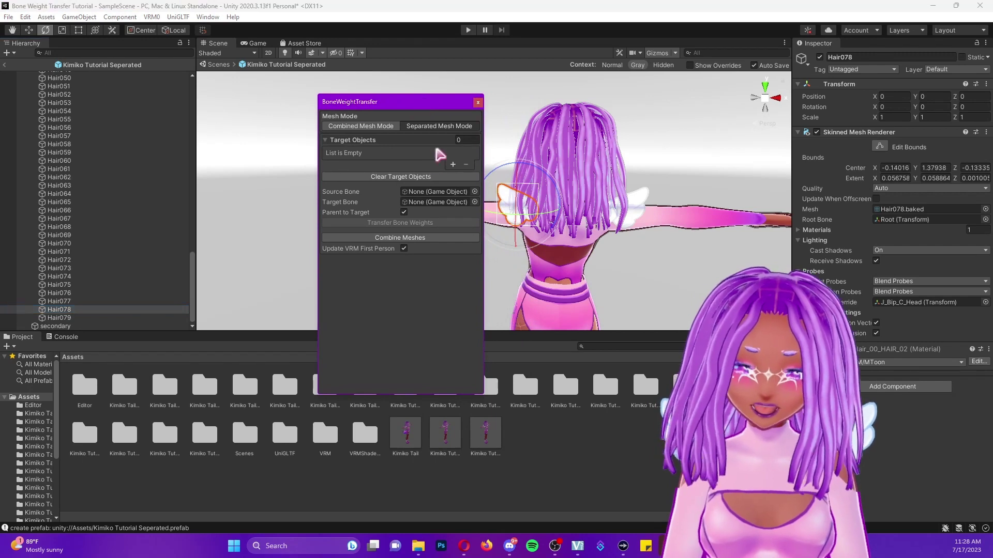
{"action": "left_click", "coordinate": [114, 314], "text": "shift"}
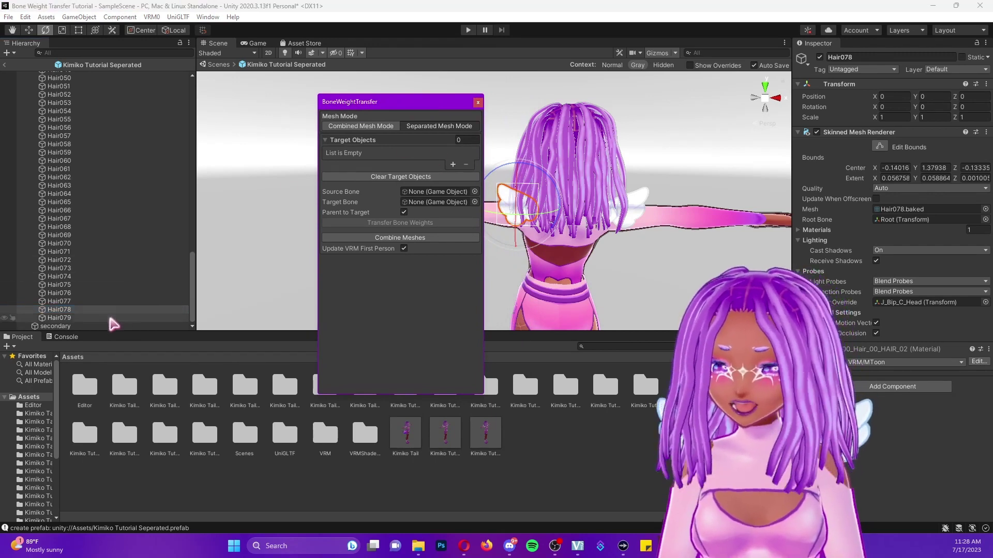
{"action": "left_click_drag", "start_coordinate": [118, 310], "coordinate": [392, 147]}
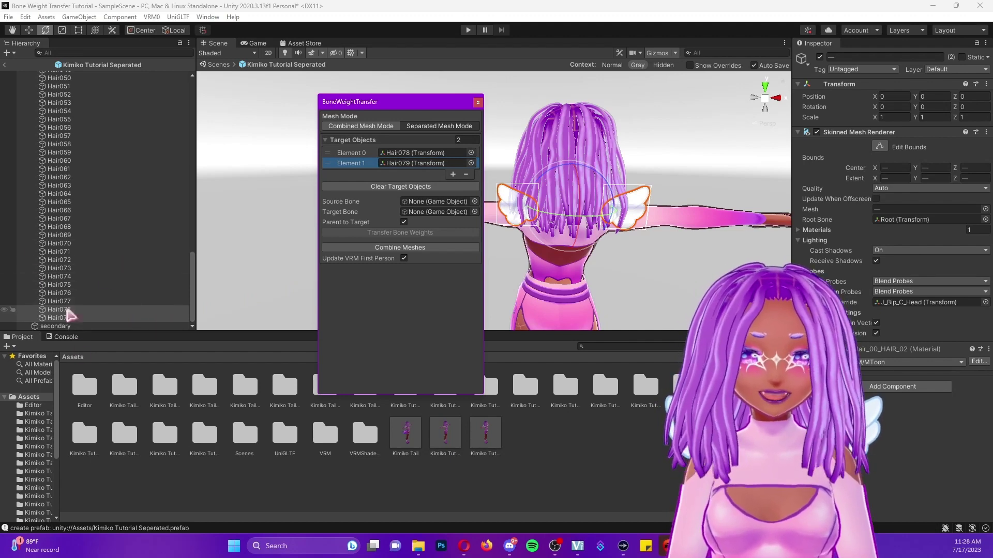
{"action": "scroll", "coordinate": [78, 308], "scroll_direction": "up", "scroll_amount": 20}
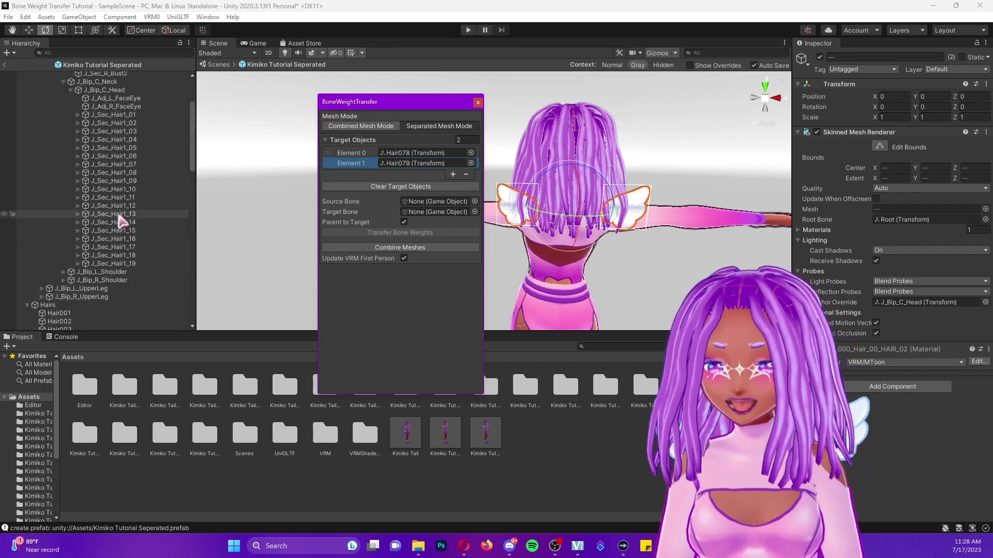
{"action": "scroll", "coordinate": [122, 281], "scroll_direction": "down", "scroll_amount": 20}
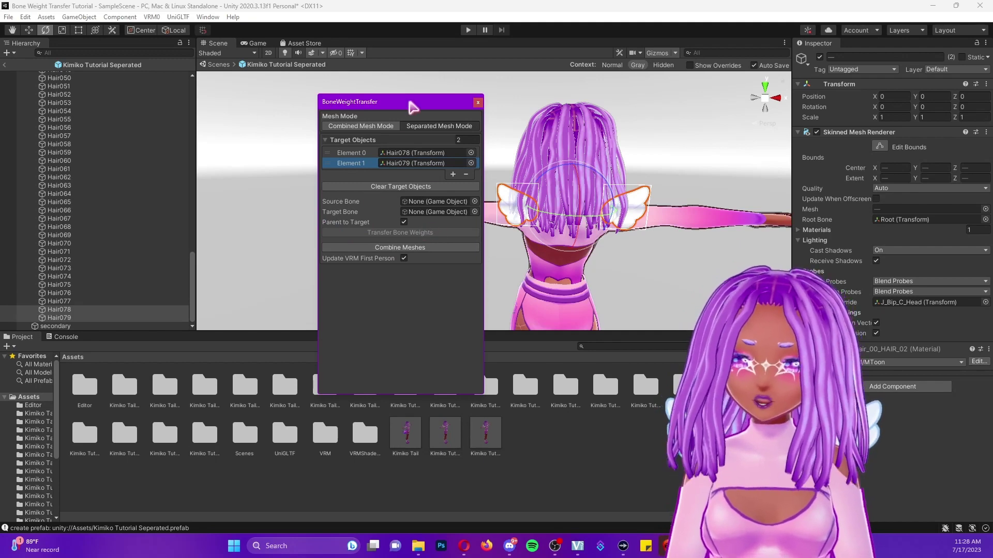
Drag J_Bip_C_Head from the Hierarchy into the Source Bone field.
{"action": "left_click_drag", "start_coordinate": [411, 107], "coordinate": [428, 99]}
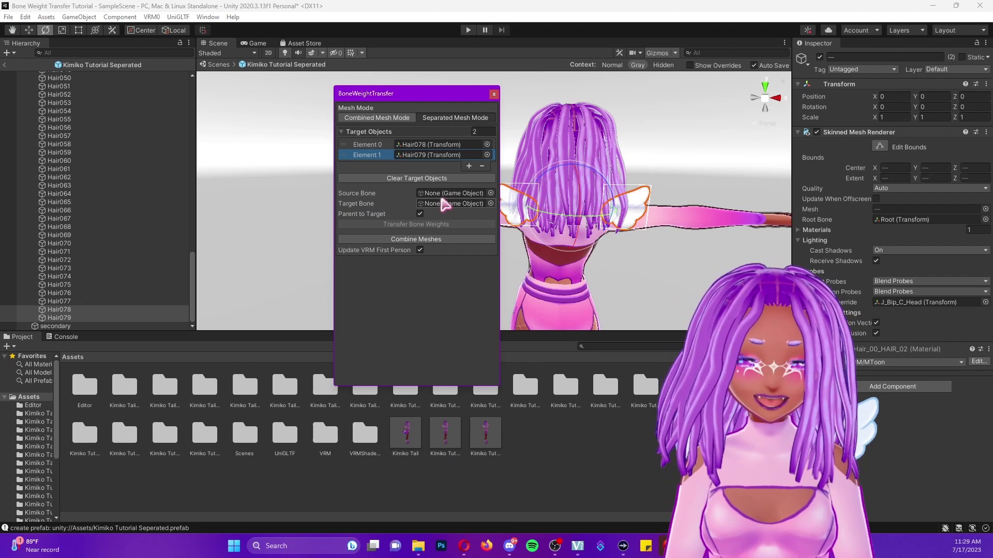
{"action": "left_click_drag", "start_coordinate": [432, 104], "coordinate": [347, 107]}
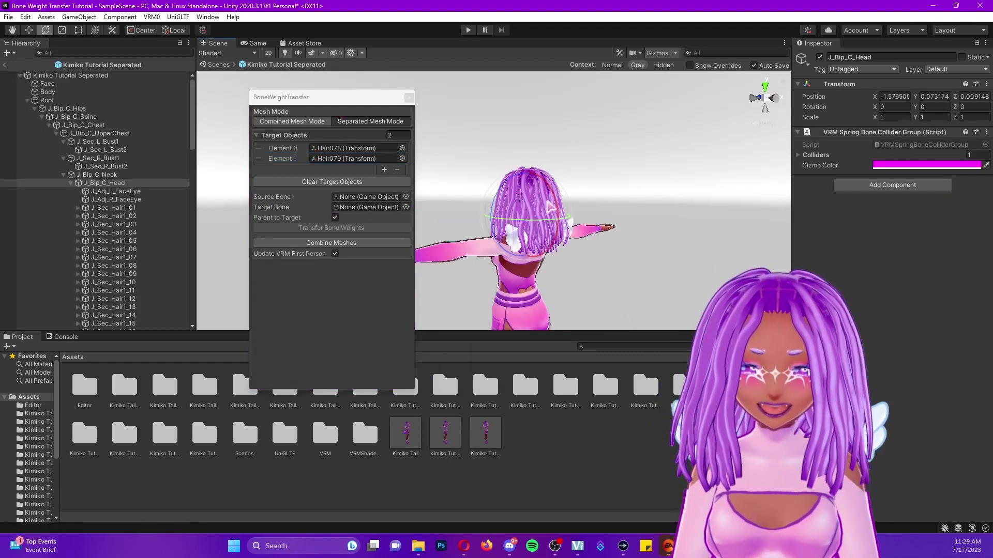
{"action": "left_click_drag", "start_coordinate": [555, 206], "coordinate": [528, 165]}
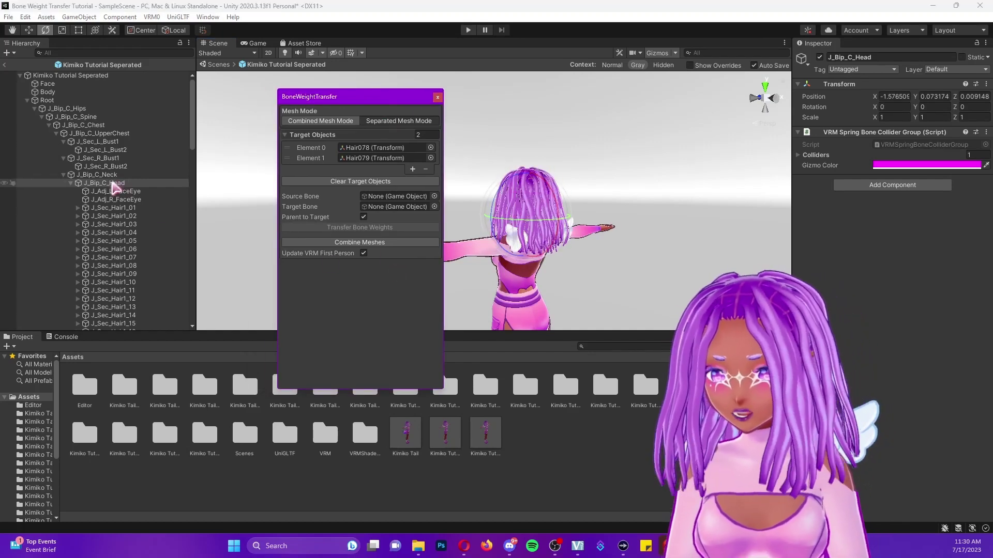
{"action": "left_click", "coordinate": [119, 185]}
{"action": "left_click_drag", "start_coordinate": [112, 186], "coordinate": [373, 196]}
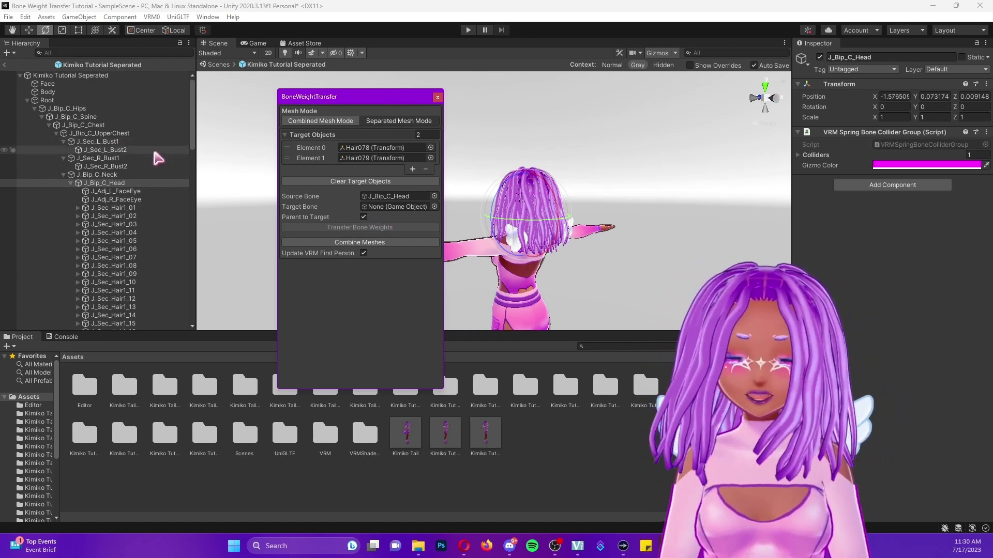
Assign J_Bip_C_UpperChest to the Target Bone field.
{"action": "left_click", "coordinate": [104, 135]}
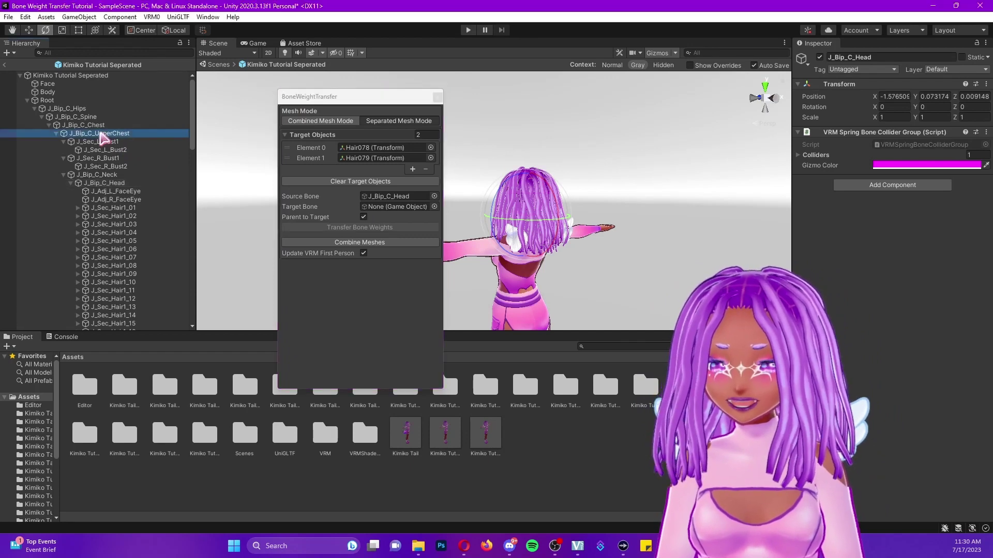
{"action": "left_click", "coordinate": [393, 221]}
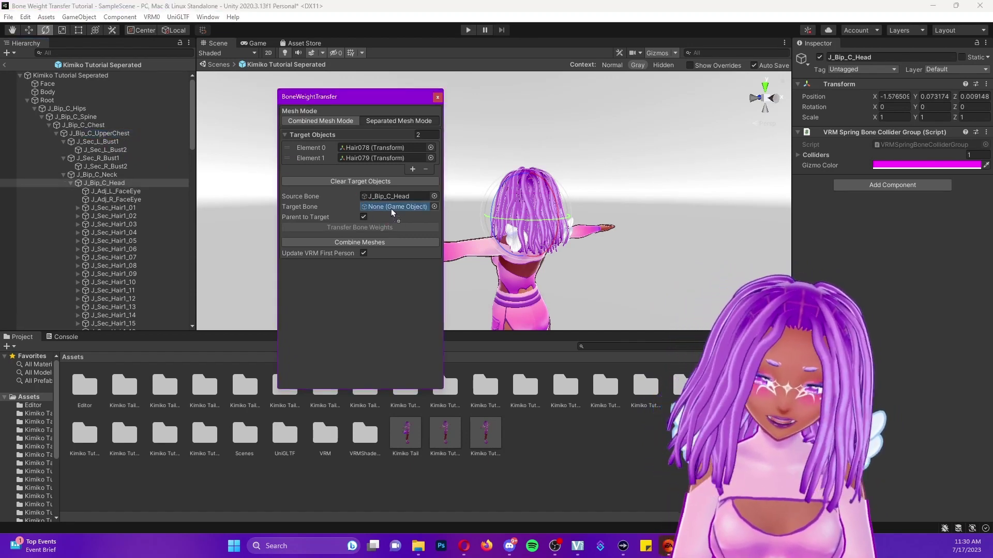
{"action": "left_click_drag", "start_coordinate": [391, 209], "coordinate": [391, 209]}
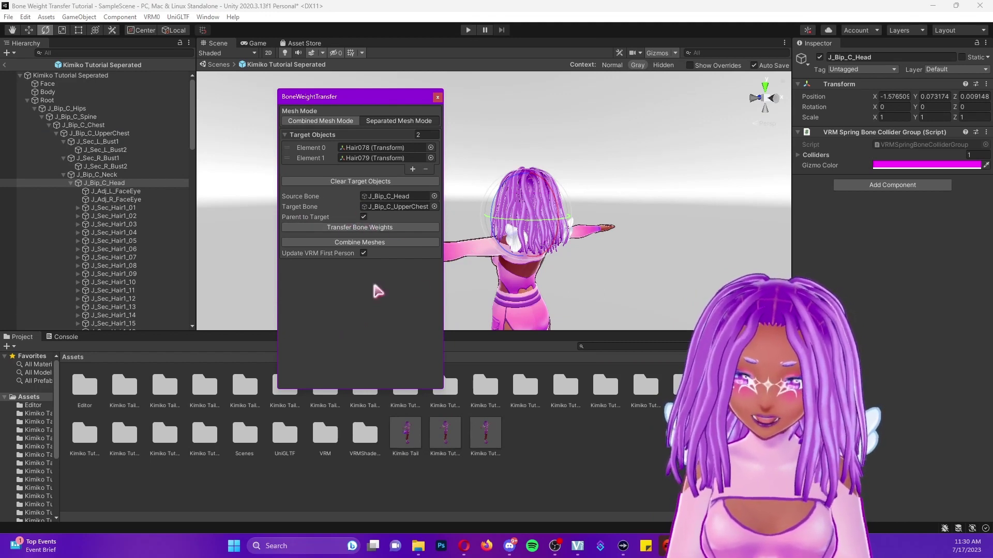
Run Transfer Bone Weights on both wing meshes, finishing 2 out of 2 successful.
{"action": "left_click", "coordinate": [370, 228]}
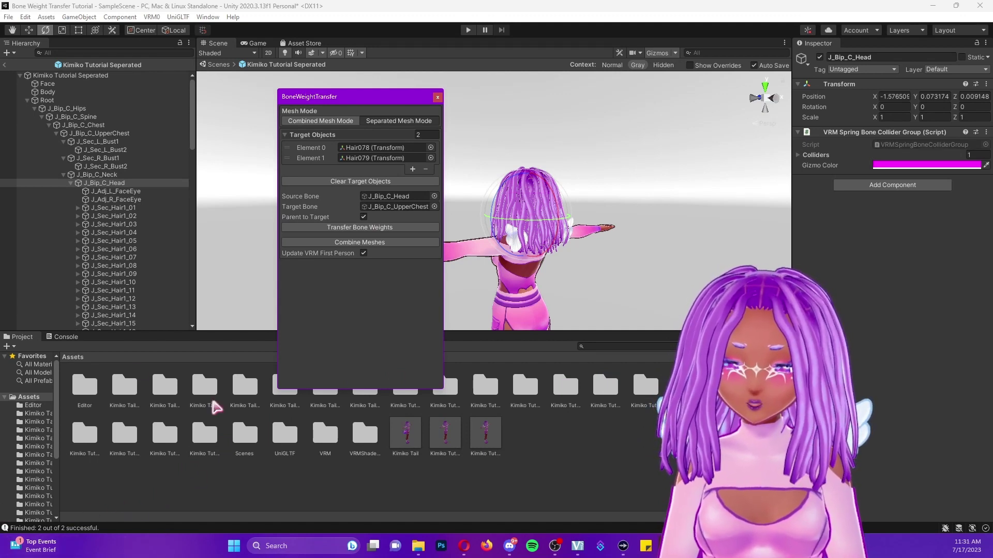
{"action": "left_click_drag", "start_coordinate": [355, 107], "coordinate": [407, 107]}
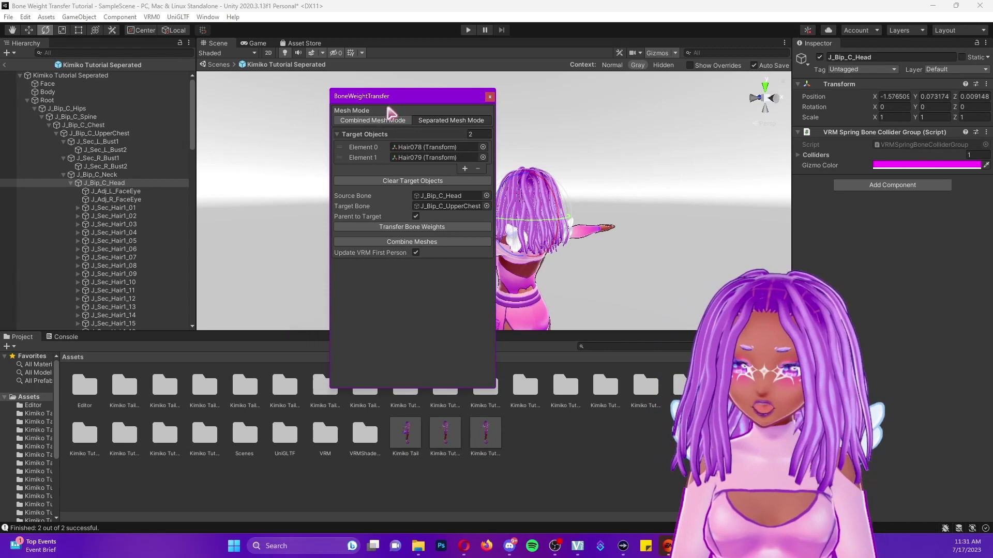
{"action": "scroll", "coordinate": [89, 220], "scroll_direction": "down", "scroll_amount": 3}
{"action": "scroll", "coordinate": [88, 218], "scroll_direction": "down", "scroll_amount": 20}
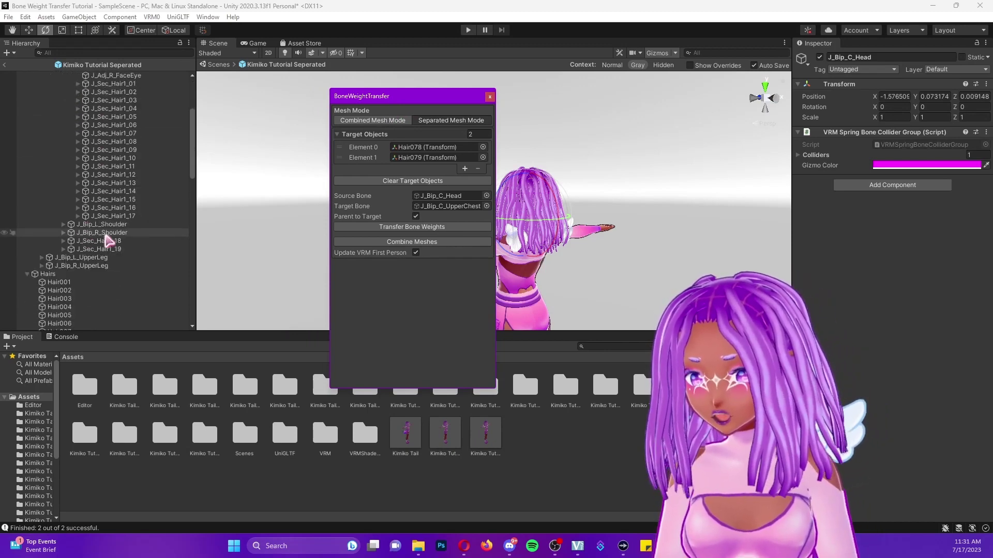
{"action": "scroll", "coordinate": [100, 265], "scroll_direction": "up", "scroll_amount": 10}
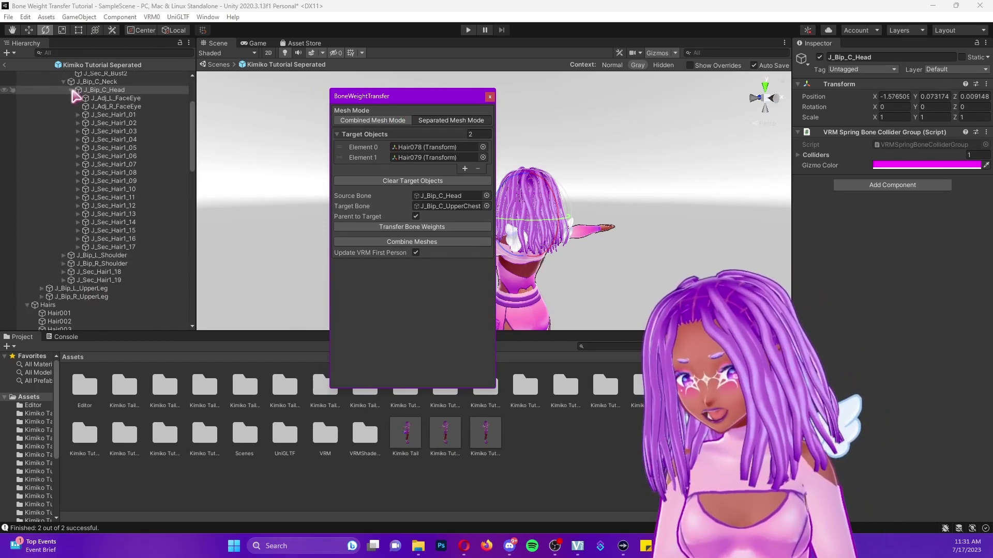
Expand J_Bip_C_Head to confirm J_Sec_Hair1_18 and J_Sec_Hair1_19 moved to J_Bip_C_UpperChest.
{"action": "left_click", "coordinate": [70, 90]}
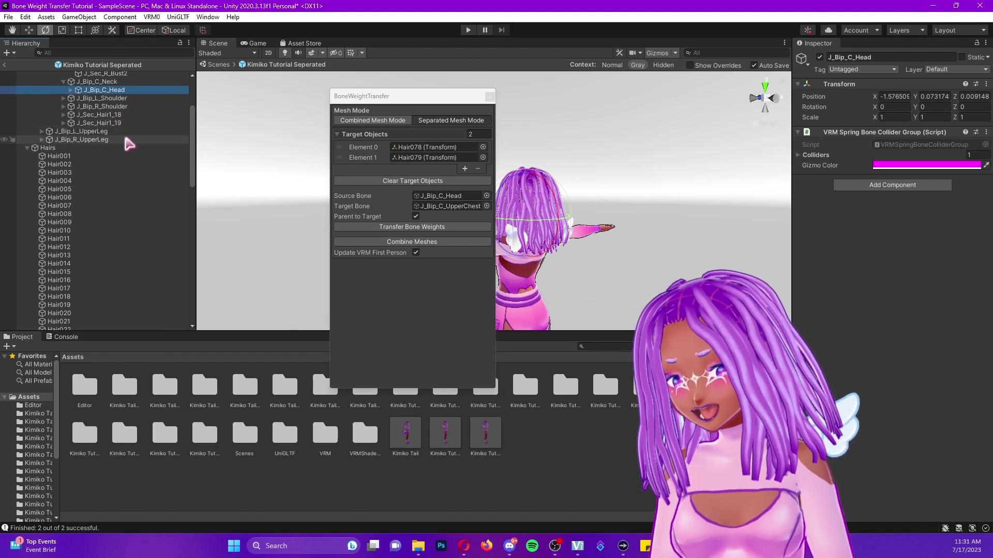
{"action": "scroll", "coordinate": [106, 135], "scroll_direction": "up", "scroll_amount": 3}
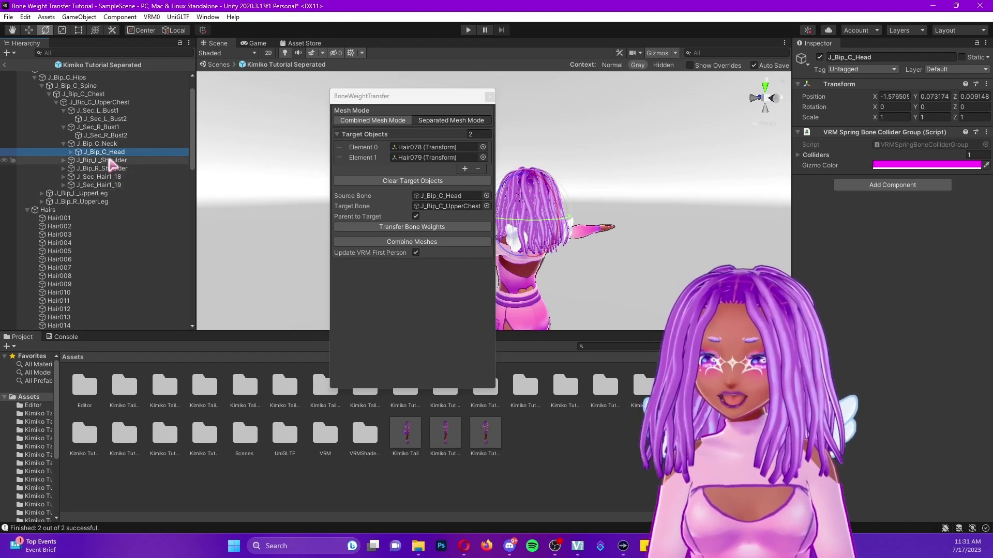
{"action": "key", "text": "Right"}
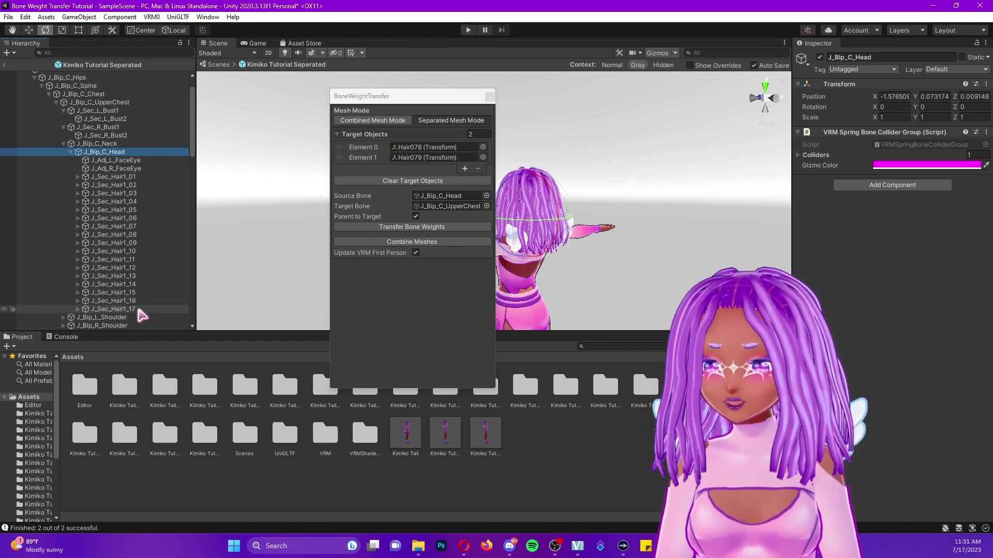
{"action": "scroll", "coordinate": [137, 308], "scroll_direction": "down", "scroll_amount": 2}
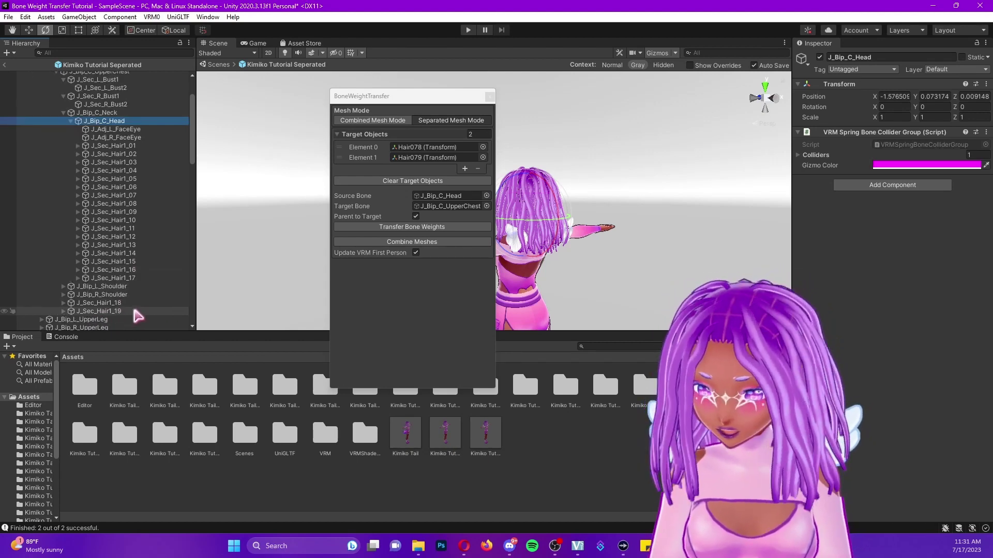
Tilt J_Bip_C_Head to confirm the wings stay put, then undo the rotation.
{"action": "left_click", "coordinate": [124, 303]}
{"action": "left_click", "coordinate": [112, 122]}
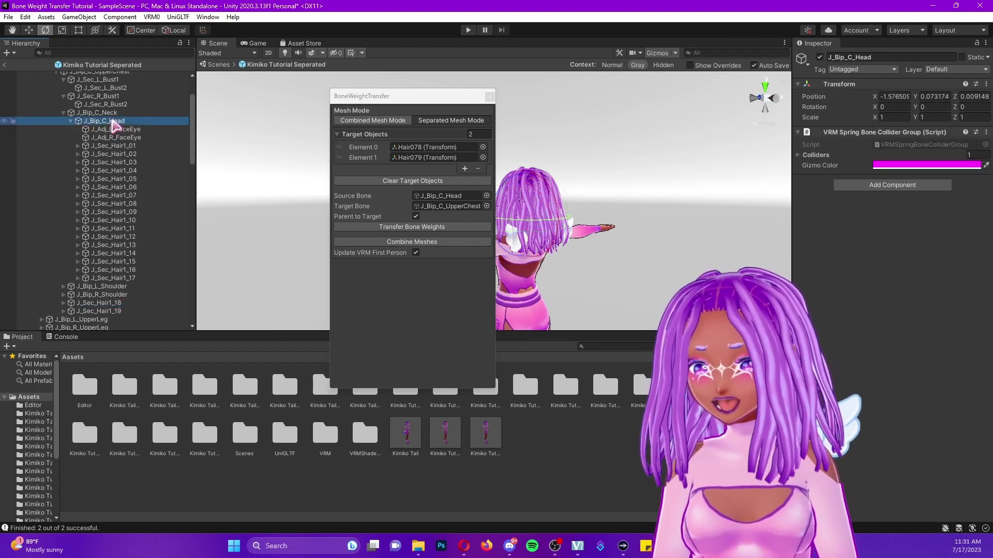
{"action": "left_click_drag", "start_coordinate": [437, 95], "coordinate": [345, 99]}
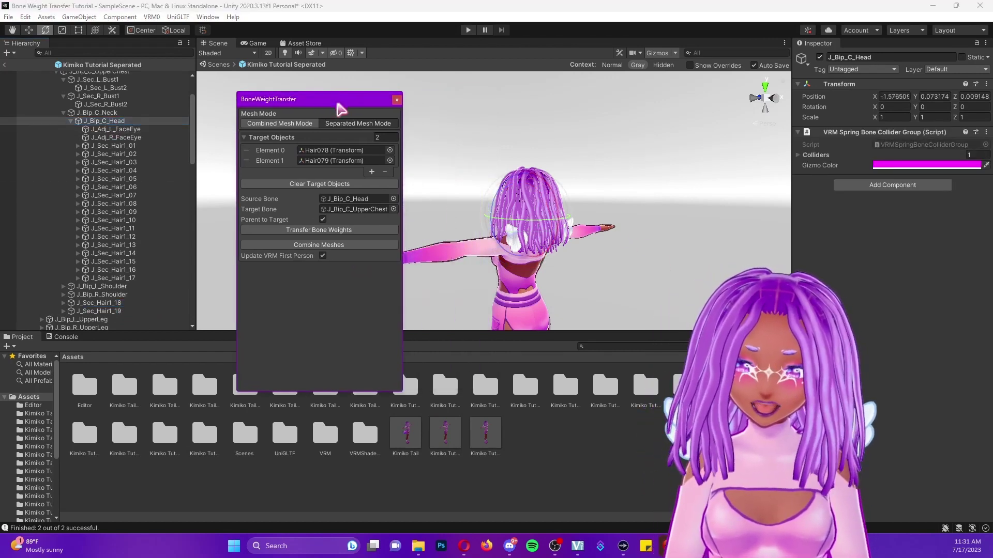
{"action": "left_click_drag", "start_coordinate": [553, 199], "coordinate": [532, 142]}
{"action": "key", "text": "ctrl+z"}
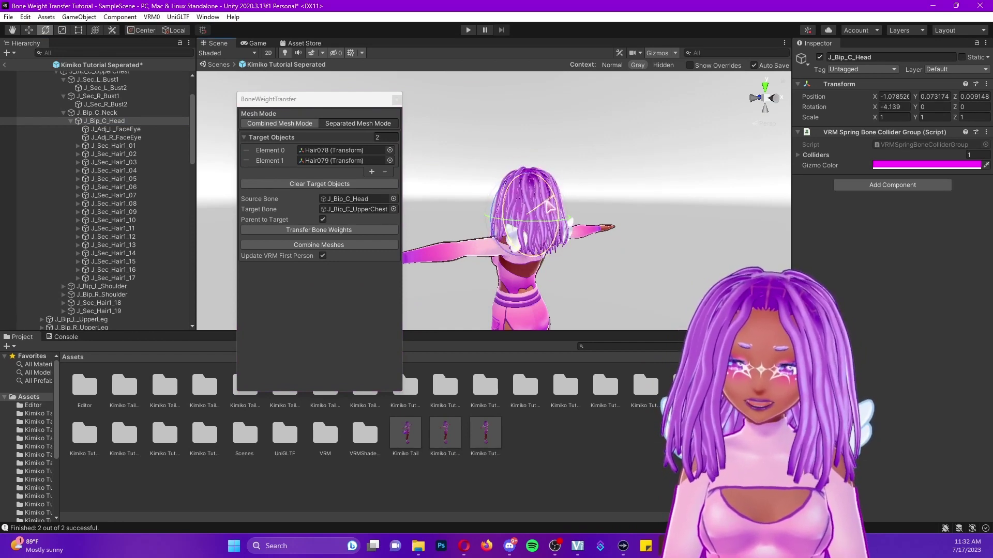
Close the BoneWeightTransfer window and exit Prefab mode back to SampleScene.
{"action": "left_click_drag", "start_coordinate": [342, 104], "coordinate": [328, 102]}
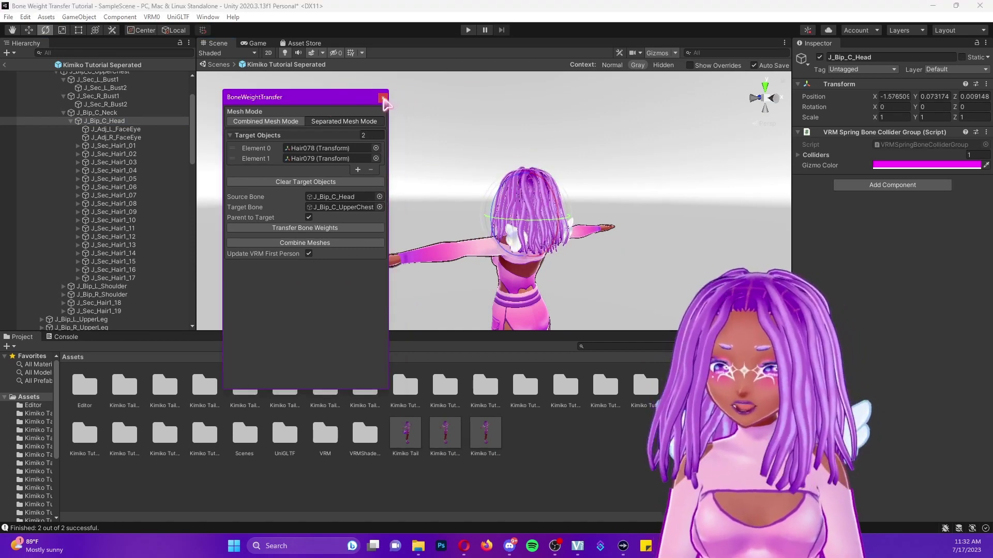
{"action": "left_click", "coordinate": [383, 98]}
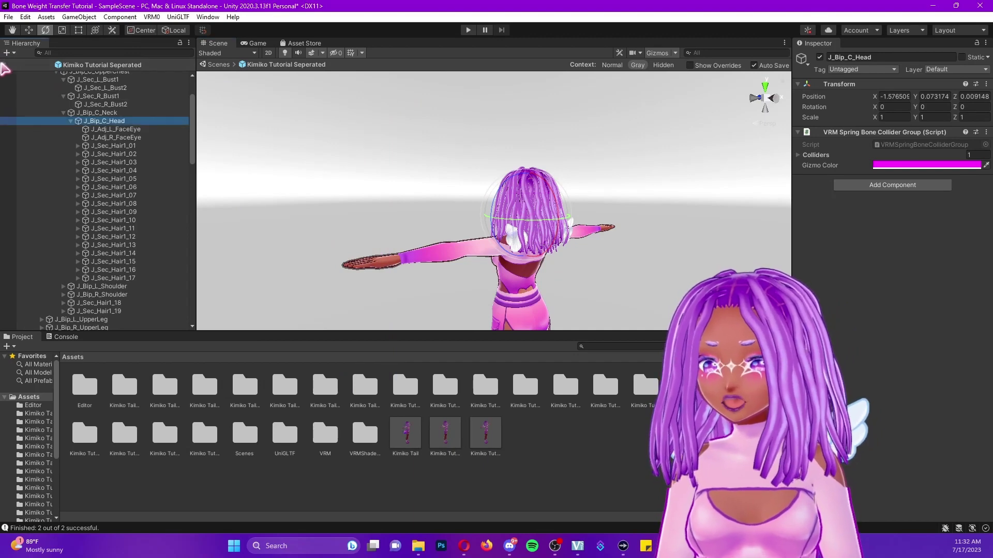
{"action": "left_click", "coordinate": [5, 66]}
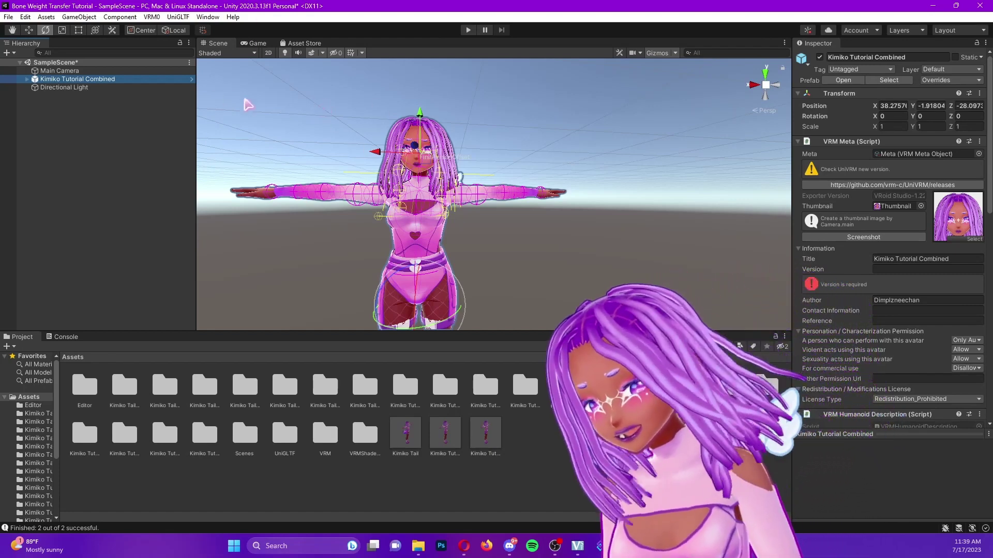
Reopen BoneWeightTransfer, completely unpack the Kimiko Tutorial Combined prefab and expand it in the Hierarchy.
{"action": "left_click", "coordinate": [207, 16]}
{"action": "left_click", "coordinate": [259, 86]}
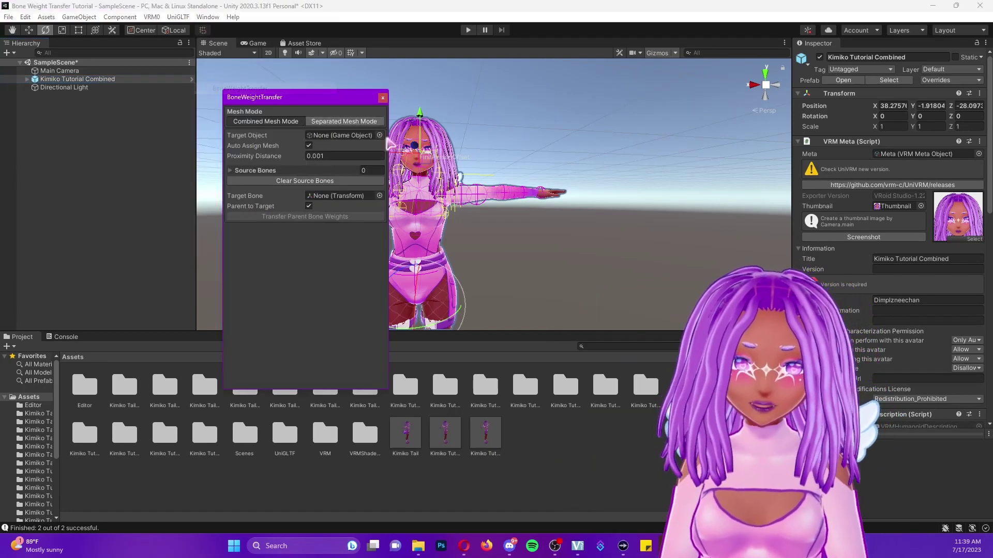
{"action": "left_click", "coordinate": [34, 81]}
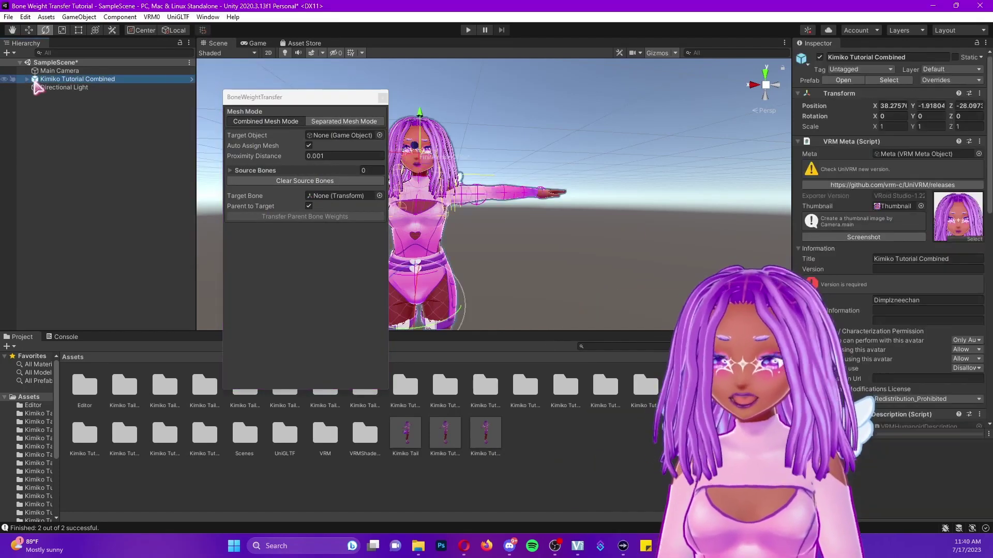
{"action": "right_click", "coordinate": [35, 81]}
{"action": "mouse_move", "coordinate": [73, 211]}
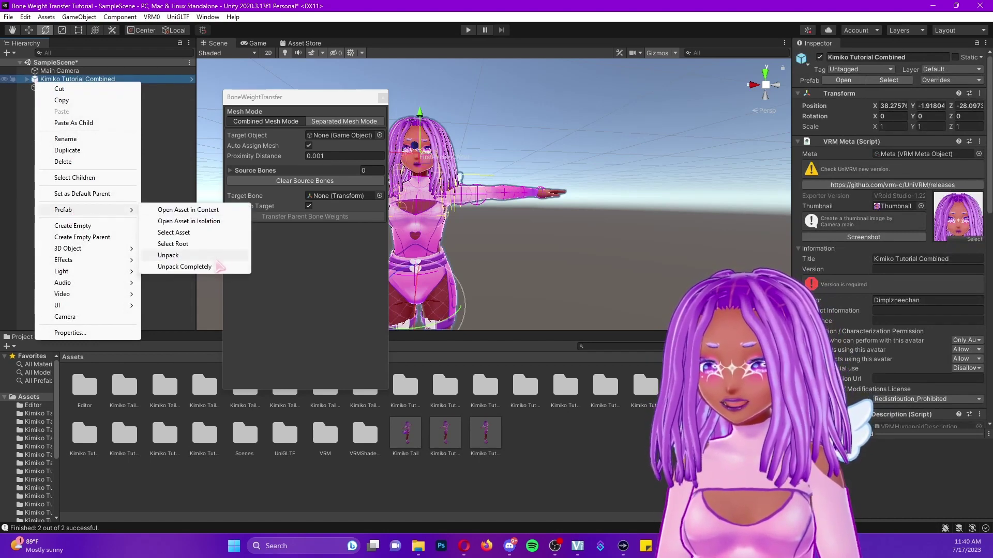
{"action": "left_click", "coordinate": [217, 259]}
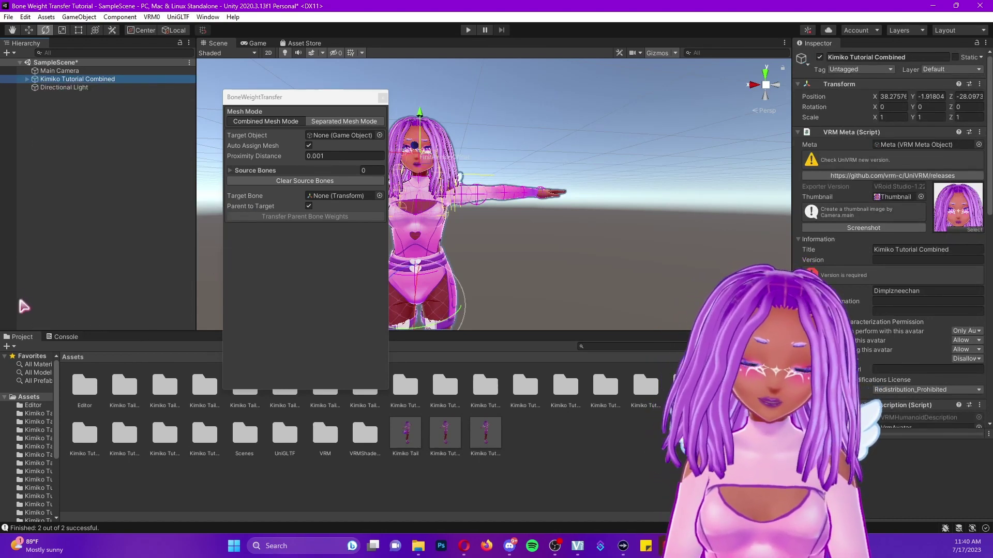
{"action": "left_click", "coordinate": [27, 79]}
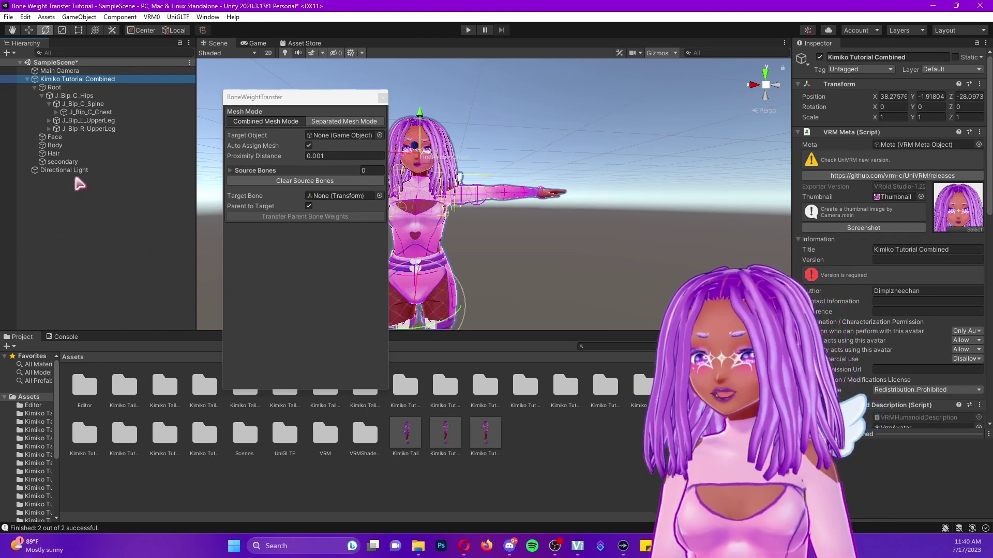
Expand Chest, UpperChest, Neck and Head to list the J_Sec_Hair1 hair bones.
{"action": "left_click", "coordinate": [56, 113]}
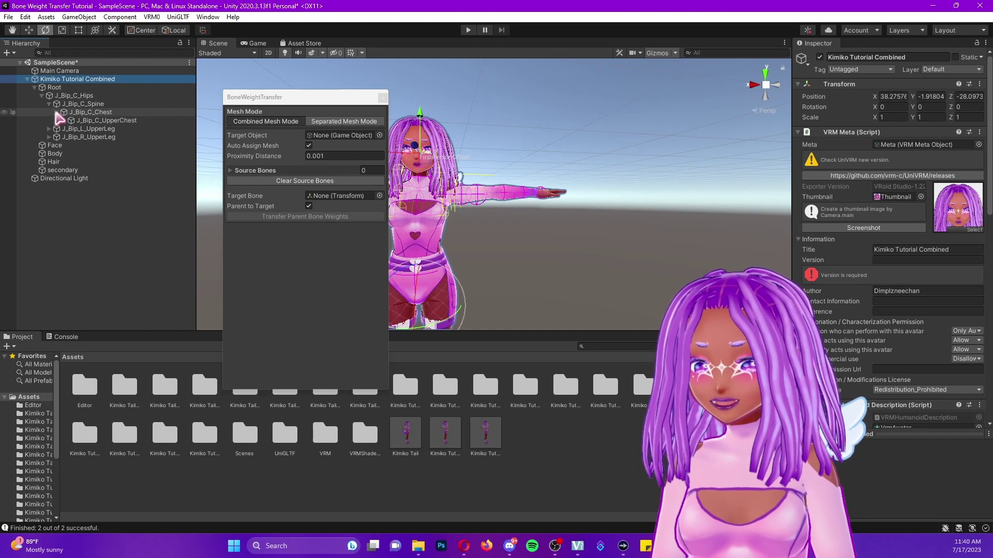
{"action": "left_click", "coordinate": [64, 121]}
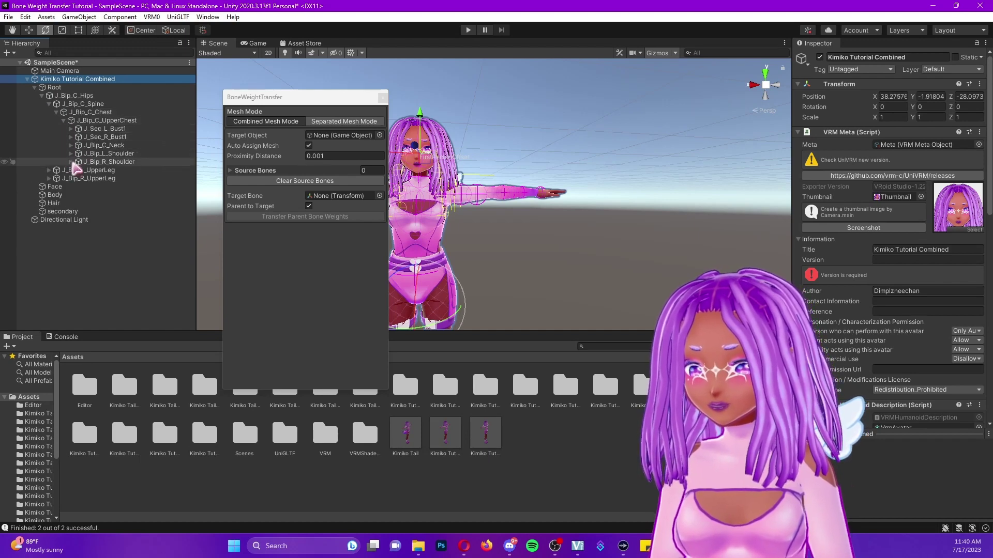
{"action": "left_click", "coordinate": [71, 145]}
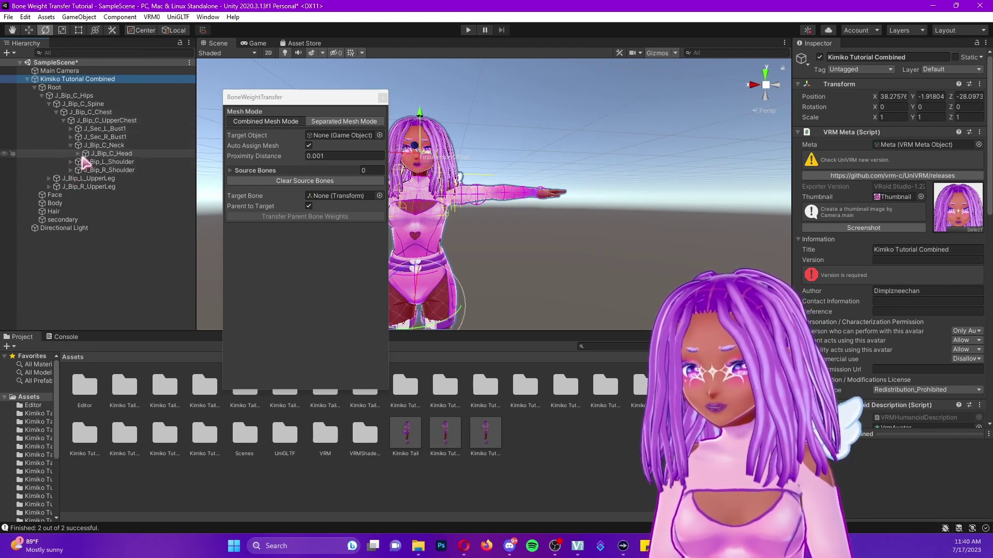
{"action": "left_click", "coordinate": [78, 154]}
{"action": "scroll", "coordinate": [154, 295], "scroll_direction": "down", "scroll_amount": 2}
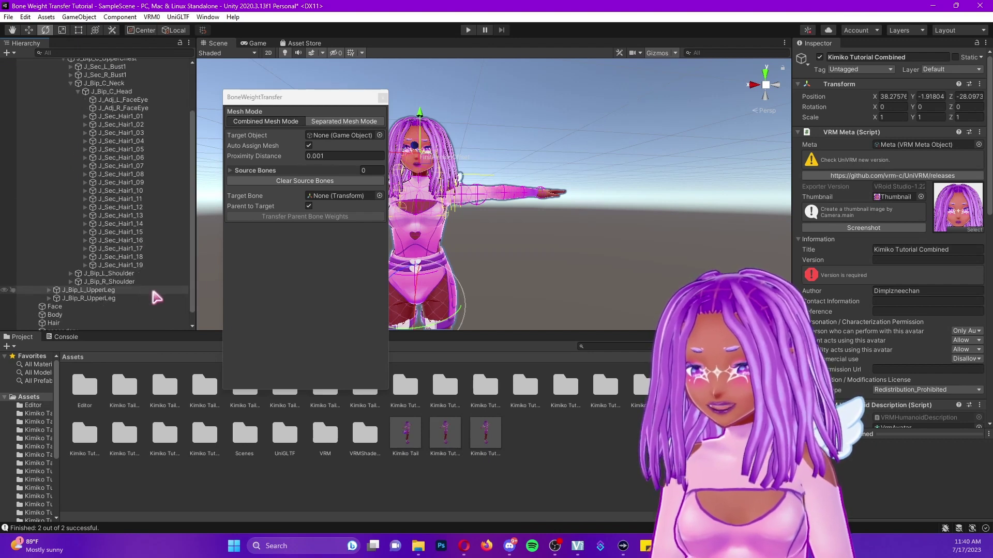
{"action": "scroll", "coordinate": [153, 296], "scroll_direction": "up", "scroll_amount": 1}
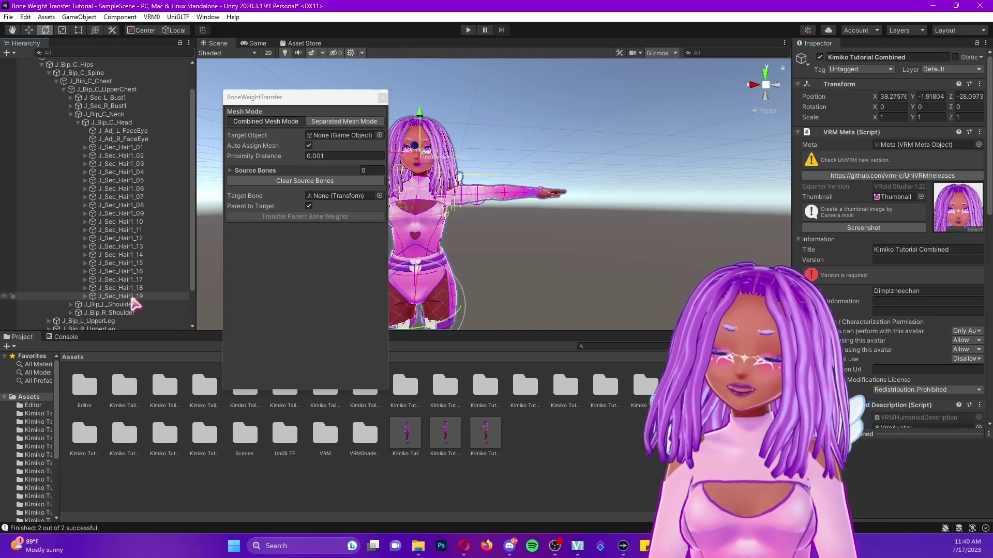
Test-rotate J_Sec_Hair1_18 to see it moves the wing, then undo the rotation.
{"action": "left_click", "coordinate": [131, 288]}
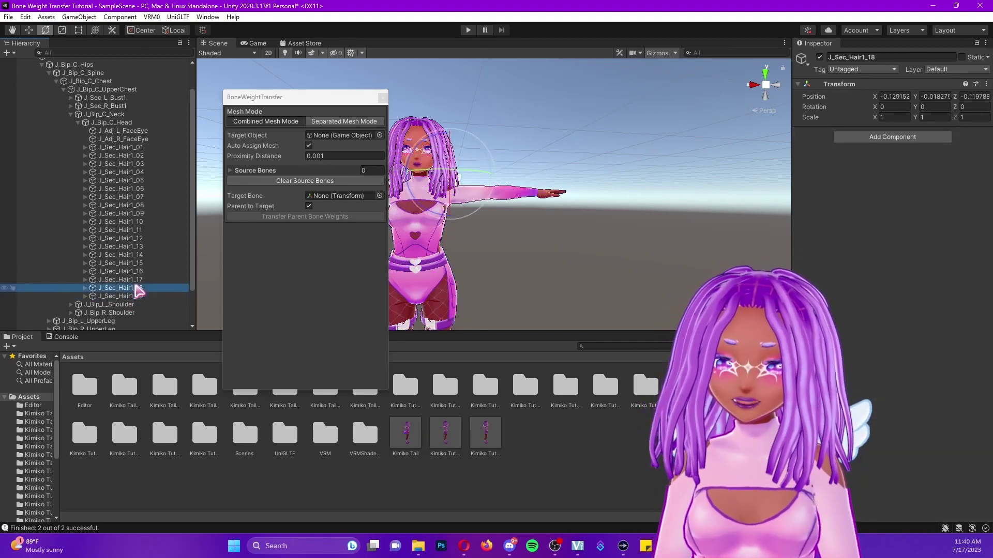
{"action": "right_click_drag", "start_coordinate": [622, 265], "coordinate": [547, 270]}
{"action": "key", "text": "e"}
{"action": "left_click_drag", "start_coordinate": [582, 197], "coordinate": [508, 208]}
{"action": "key", "text": "ctrl+z"}
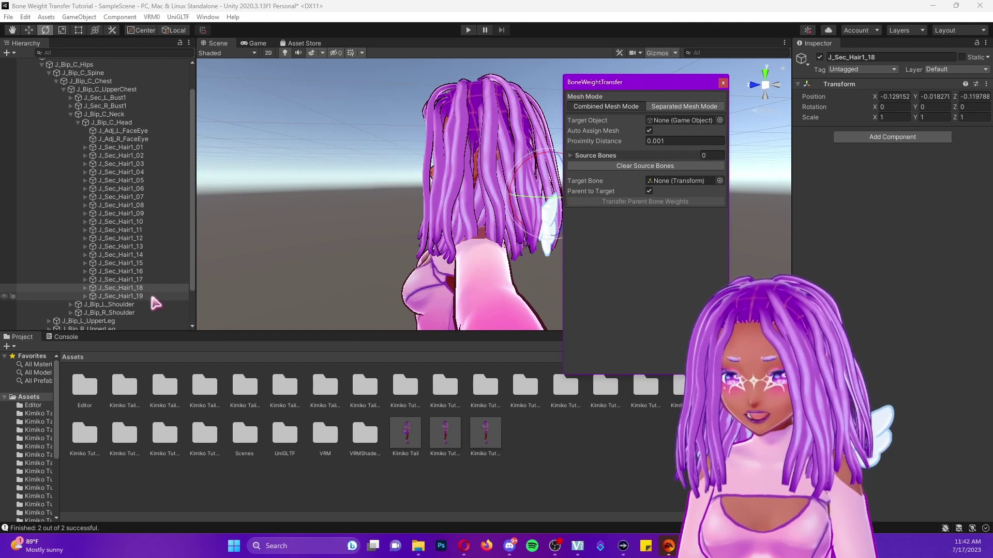
Load J_Sec_Hair1_18 and J_Sec_Hair1_19 as Source Bones and J_Bip_C_UpperChest as Target Bone.
{"action": "left_click", "coordinate": [152, 298], "text": "shift"}
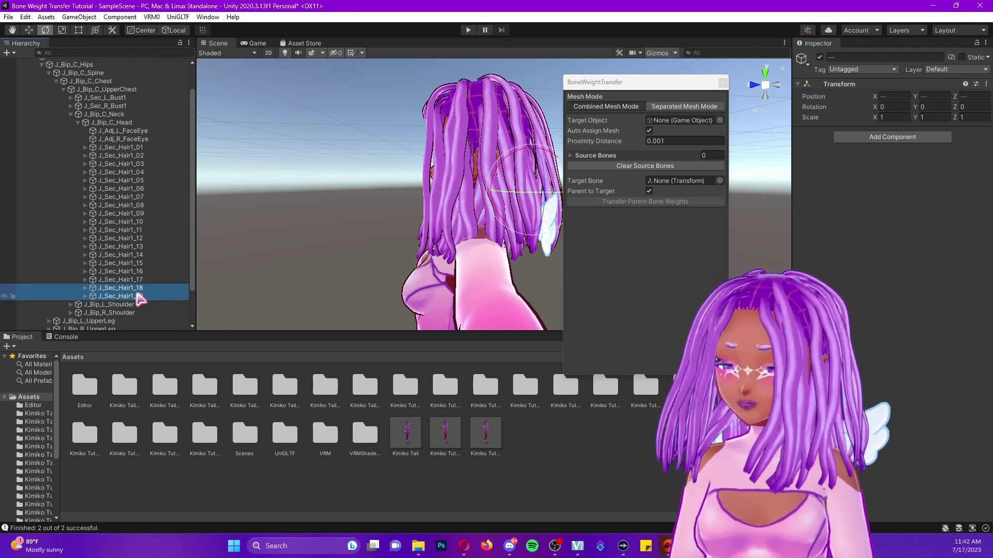
{"action": "left_click", "coordinate": [582, 247]}
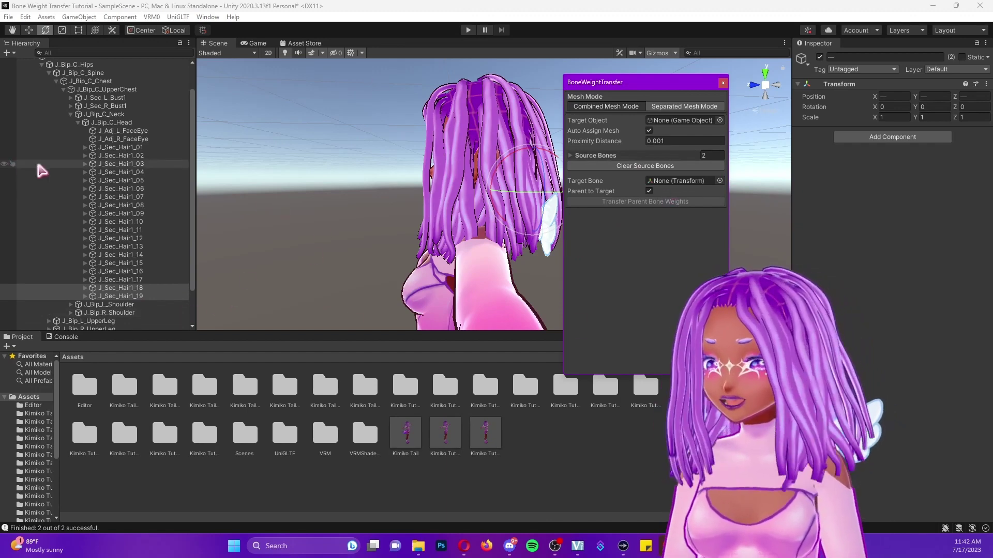
{"action": "scroll", "coordinate": [101, 165], "scroll_direction": "up", "scroll_amount": 3}
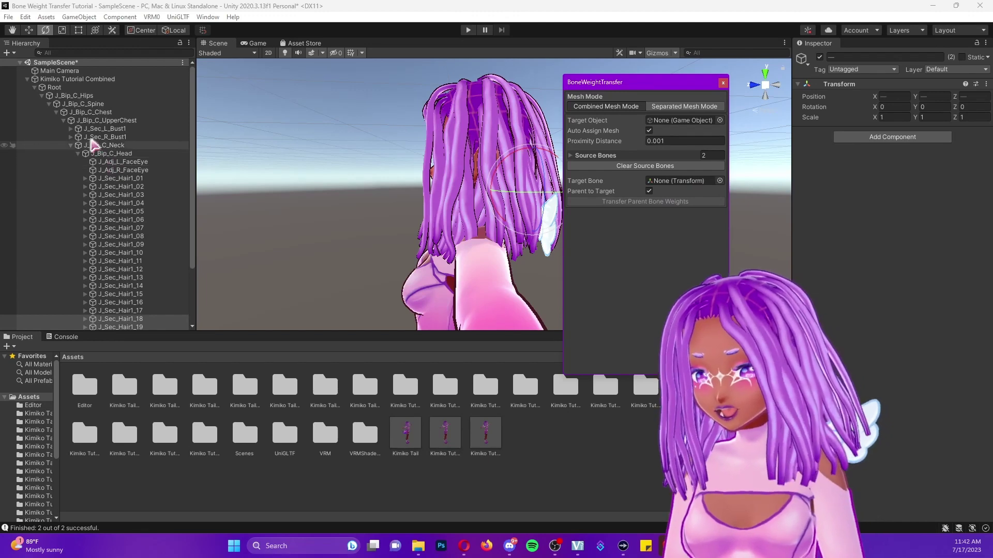
{"action": "left_click_drag", "start_coordinate": [125, 123], "coordinate": [683, 180]}
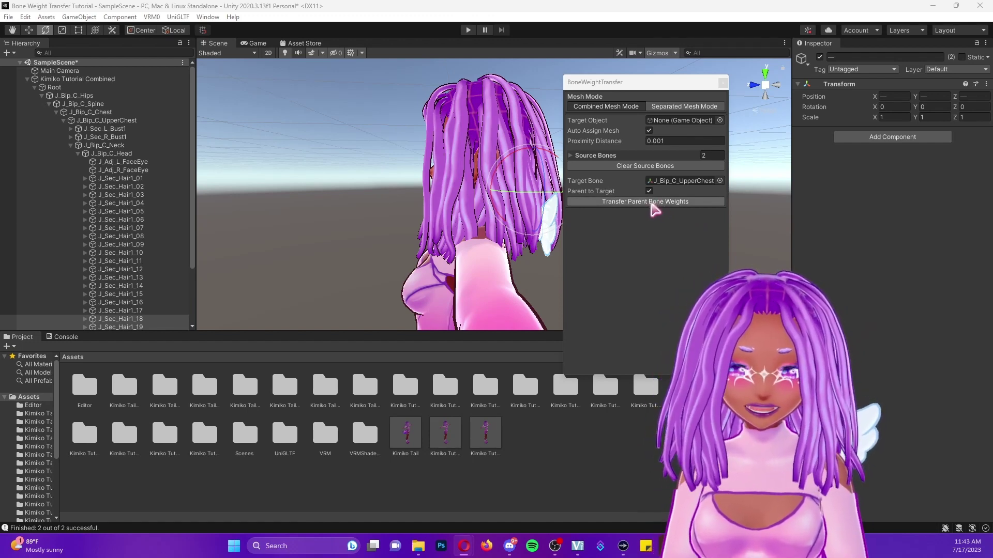
Transfer the parent bone weights, then tilt the head to confirm the wings stay, and undo.
{"action": "left_click", "coordinate": [654, 202]}
{"action": "left_click", "coordinate": [468, 150]}
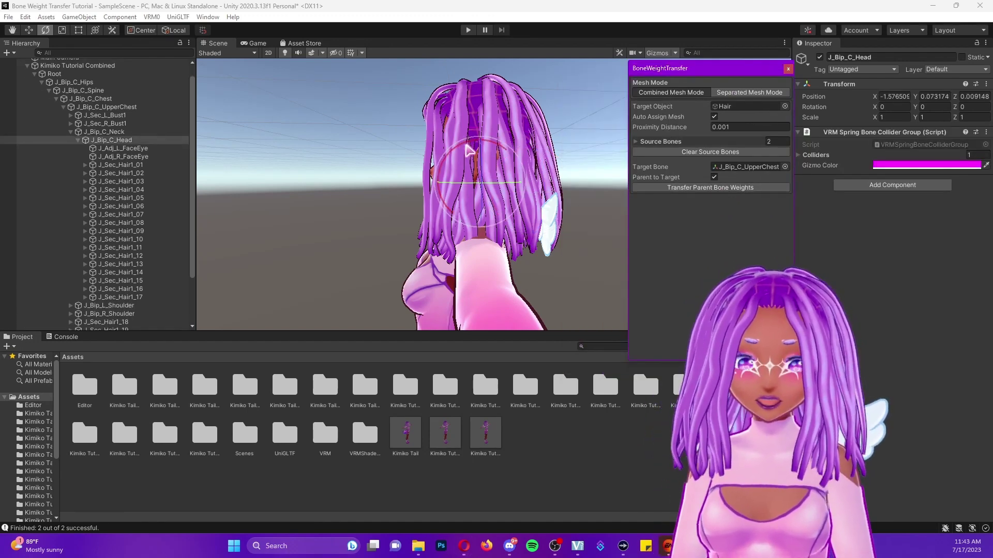
{"action": "left_click_drag", "start_coordinate": [468, 150], "coordinate": [528, 150]}
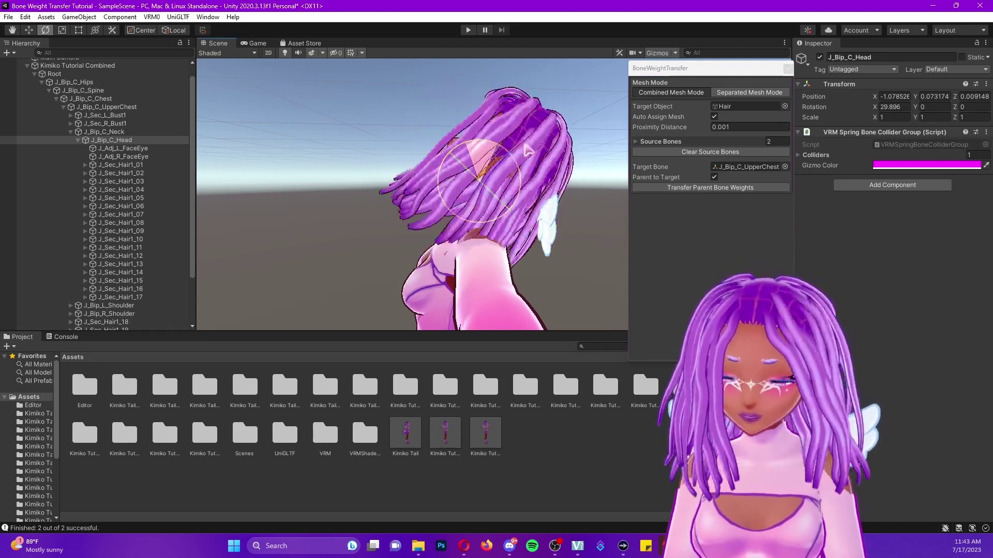
{"action": "key", "text": "ctrl+z"}
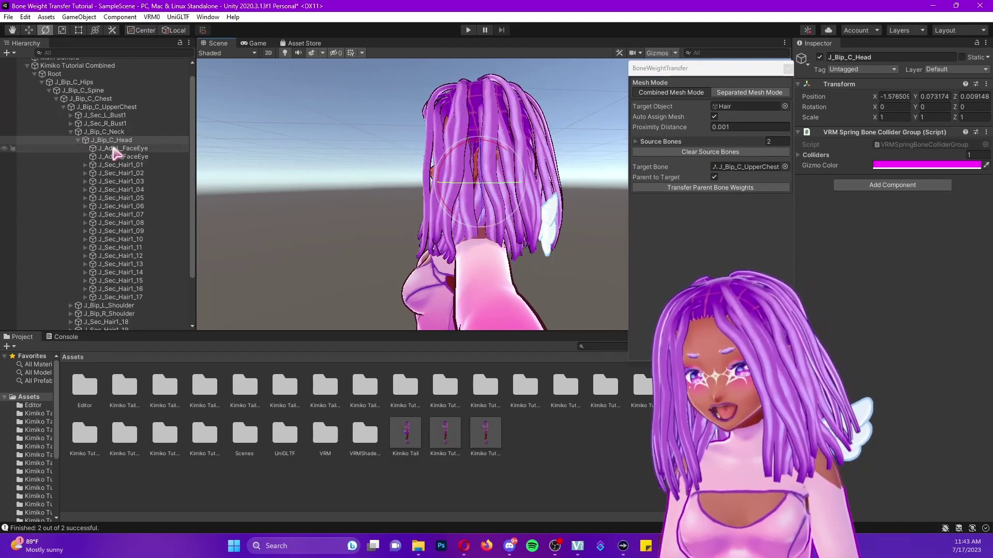
Collapse and re-expand J_Bip_C_UpperChest to confirm the two hair bones now sit under it.
{"action": "left_click", "coordinate": [78, 140]}
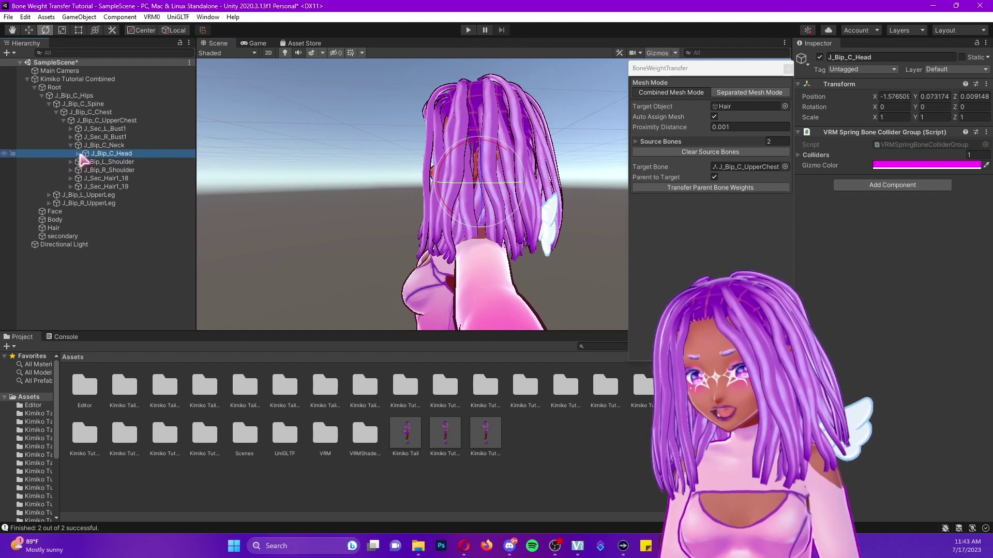
{"action": "left_click", "coordinate": [64, 121]}
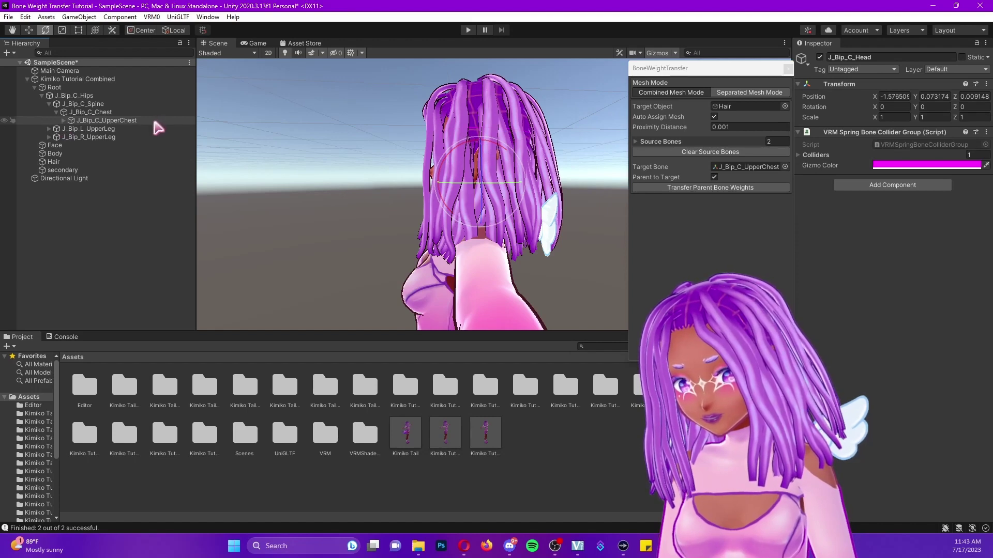
{"action": "left_click", "coordinate": [64, 120]}
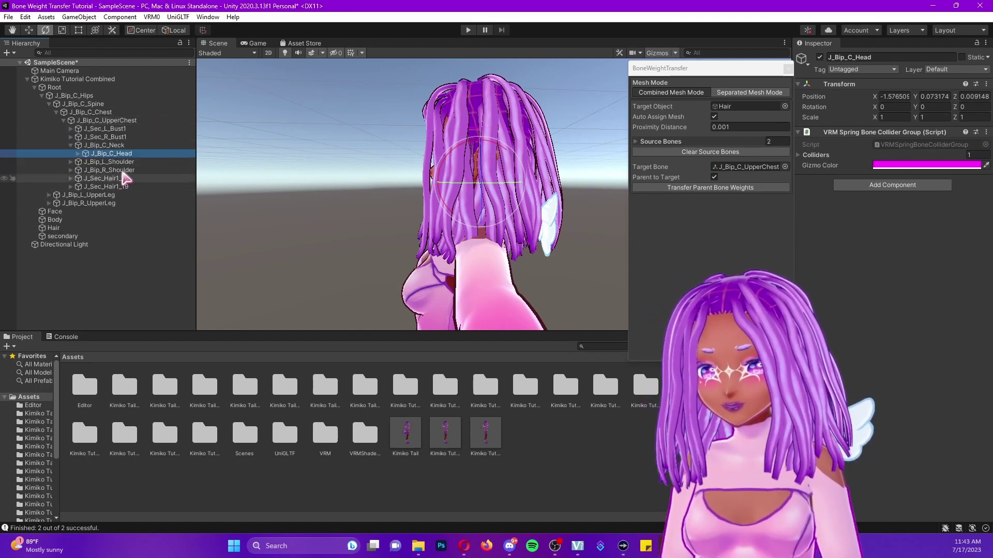